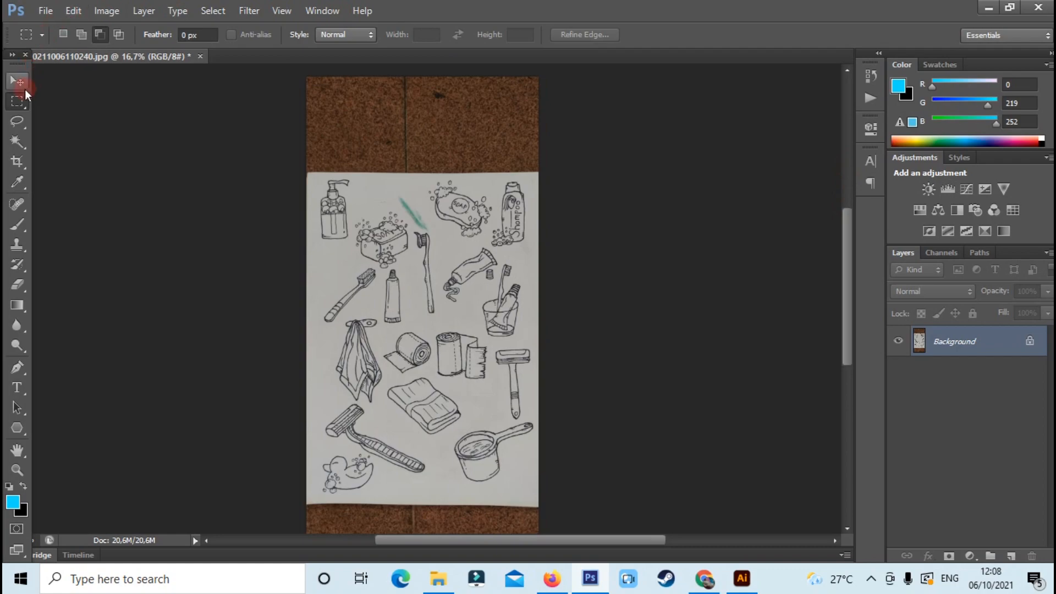
- Crop the photo to the white paper sheet, cutting away the brown floor above and below the drawings
{"action": "left_click", "coordinate": [20, 81]}
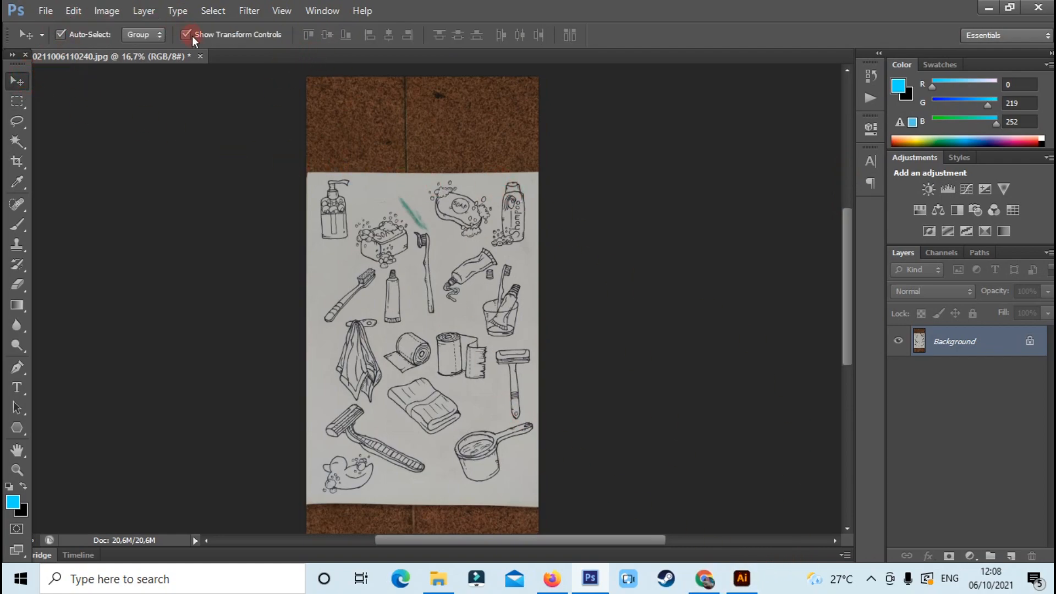
{"action": "left_click", "coordinate": [7, 161]}
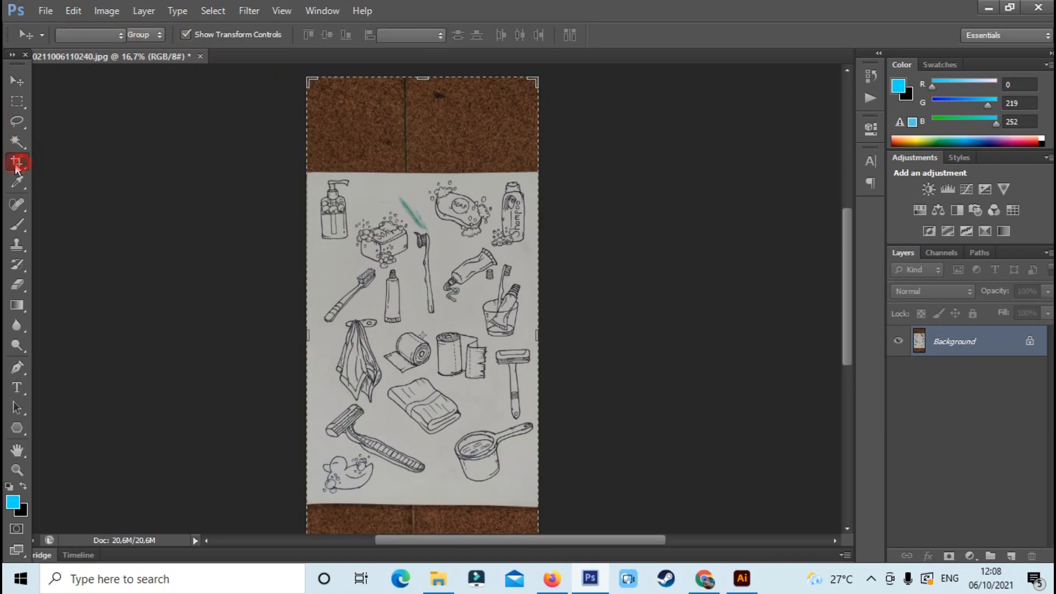
{"action": "left_click", "coordinate": [454, 93]}
{"action": "left_click_drag", "start_coordinate": [438, 84], "coordinate": [415, 125]}
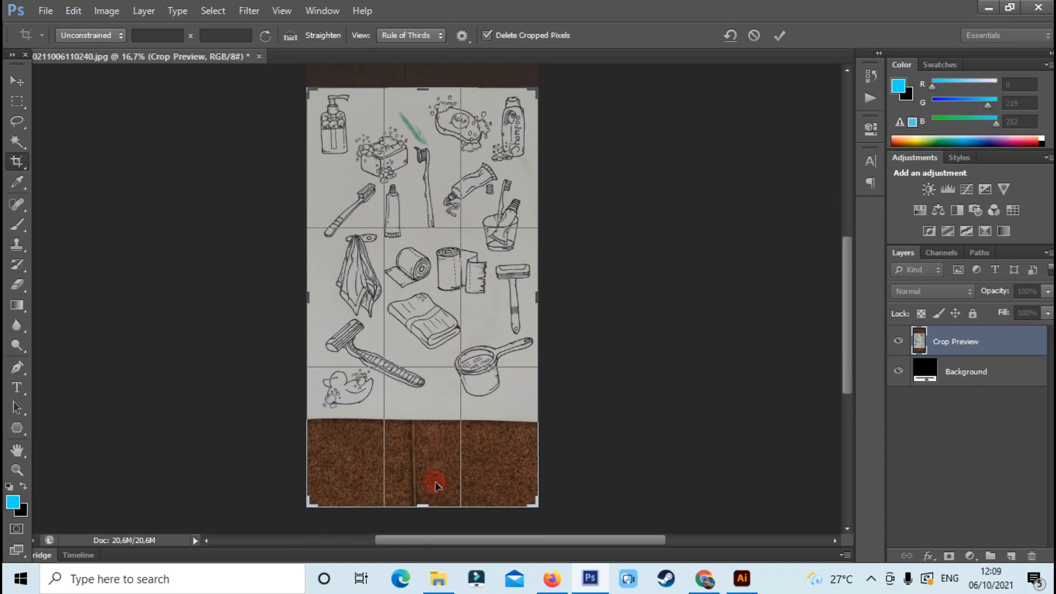
{"action": "left_click_drag", "start_coordinate": [422, 508], "coordinate": [420, 462]}
{"action": "double_click", "coordinate": [410, 335]}
{"action": "key", "text": "ctrl+0"}
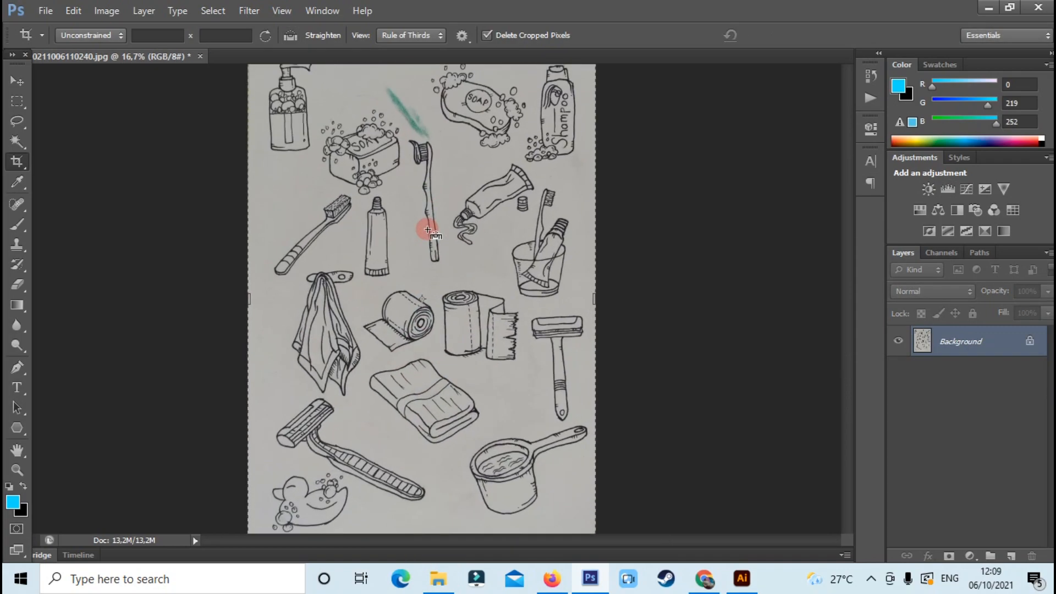
- Apply Auto Tone and Auto Contrast to the cropped photo of the drawings
{"action": "left_click", "coordinate": [106, 11]}
{"action": "left_click", "coordinate": [120, 85]}
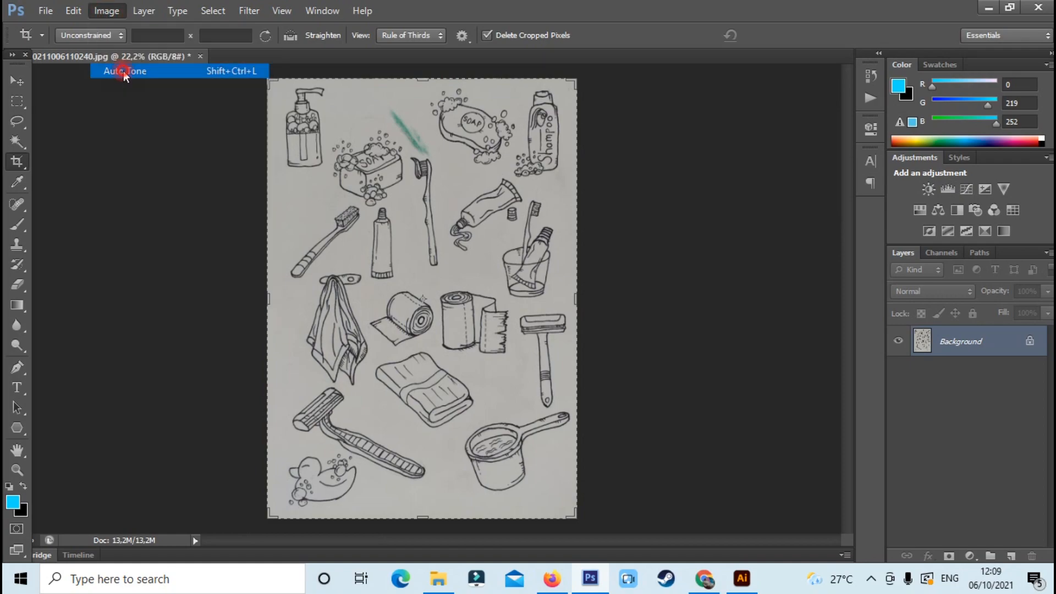
{"action": "left_click", "coordinate": [106, 11]}
{"action": "left_click", "coordinate": [120, 85]}
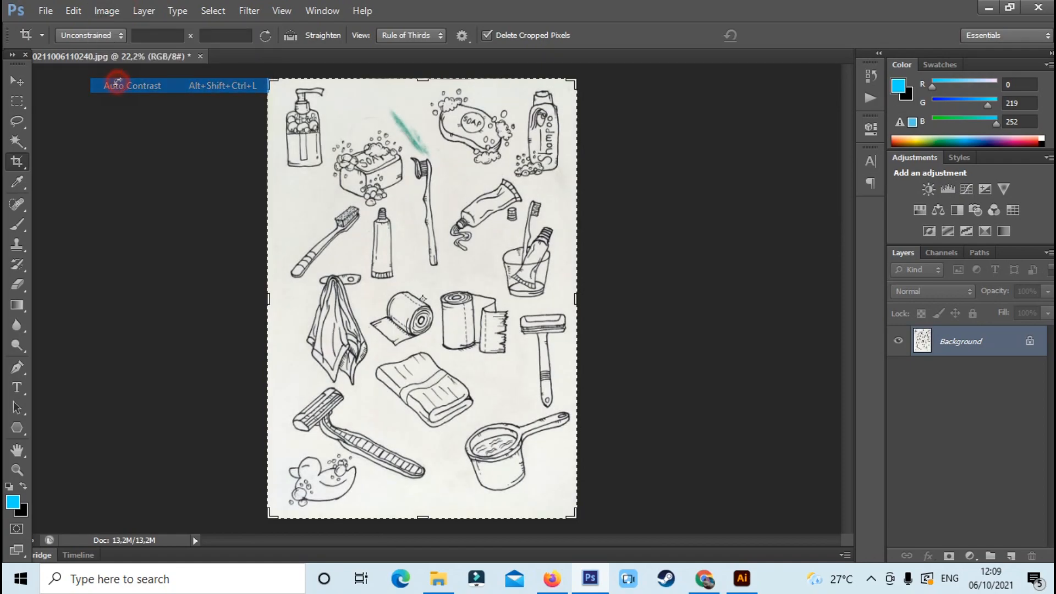
{"action": "key", "text": "ctrl+plus"}
{"action": "left_click", "coordinate": [106, 10]}
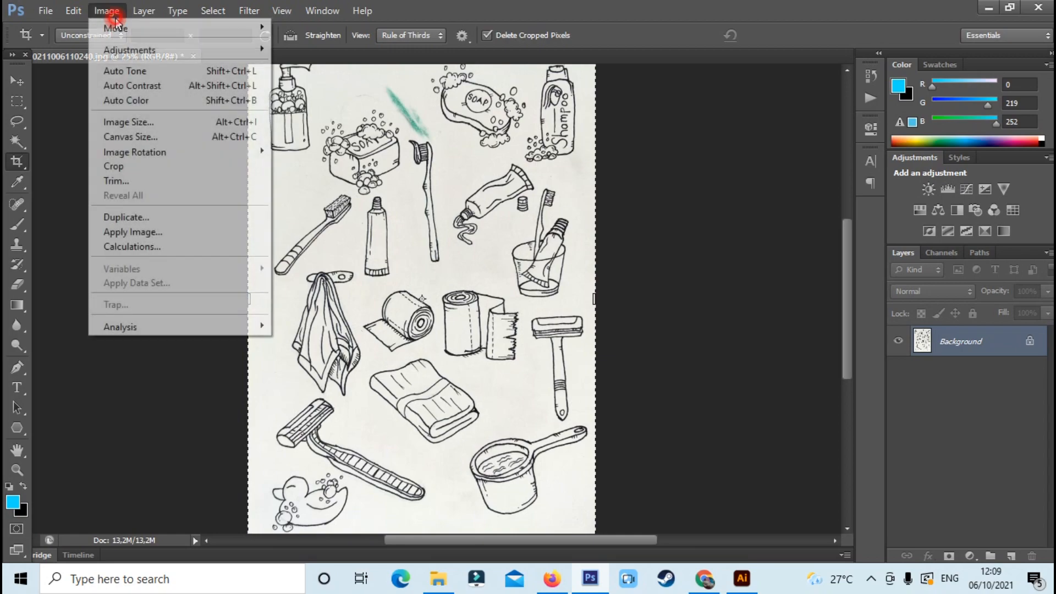
{"action": "mouse_move", "coordinate": [129, 50]}
{"action": "left_click", "coordinate": [382, 65]}
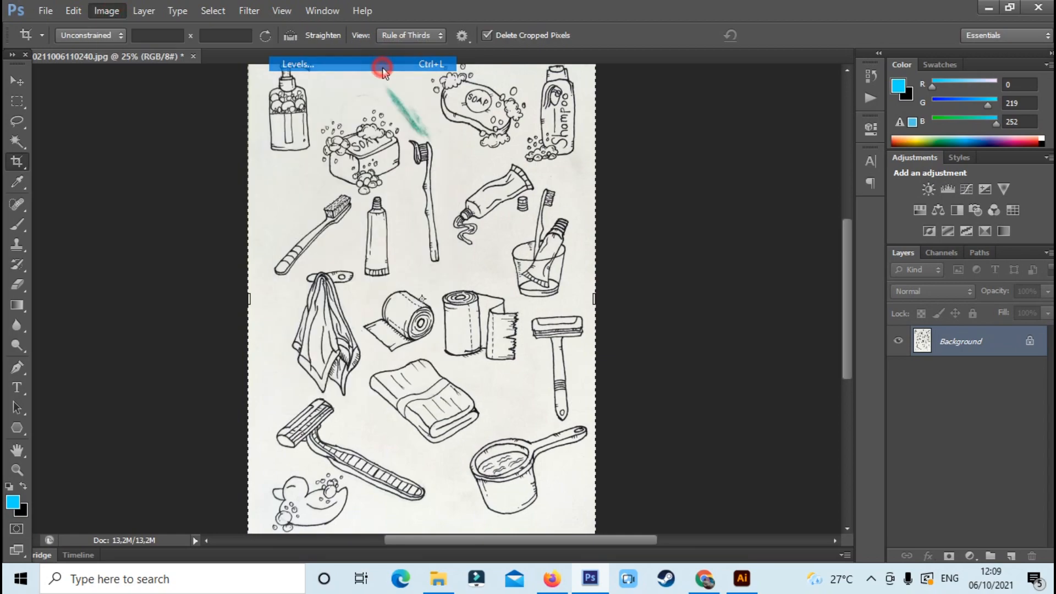
{"action": "left_click_drag", "start_coordinate": [503, 105], "coordinate": [699, 119]}
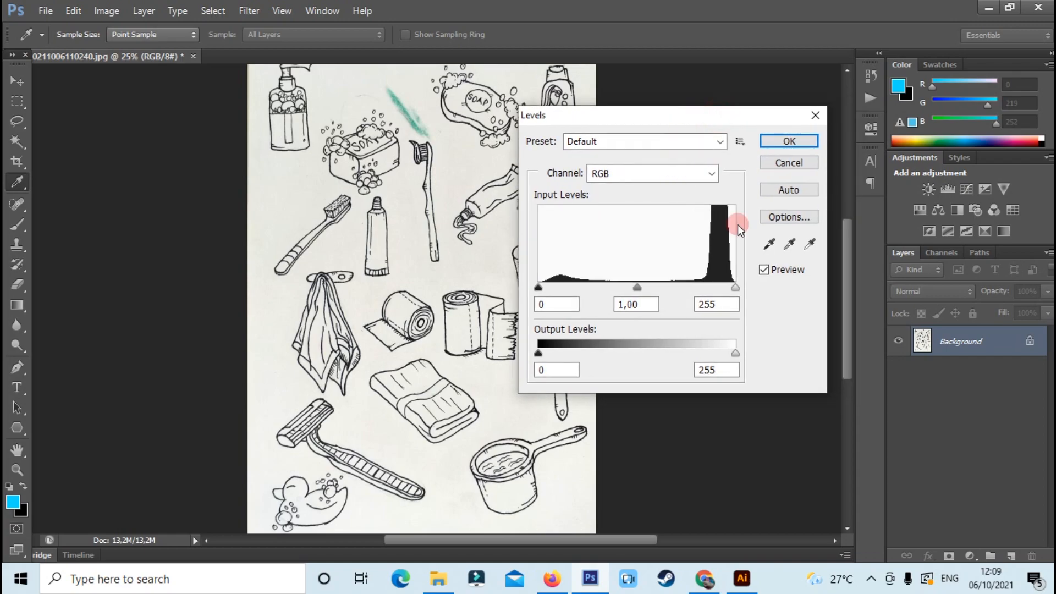
{"action": "left_click", "coordinate": [787, 163]}
{"action": "key", "text": "c"}
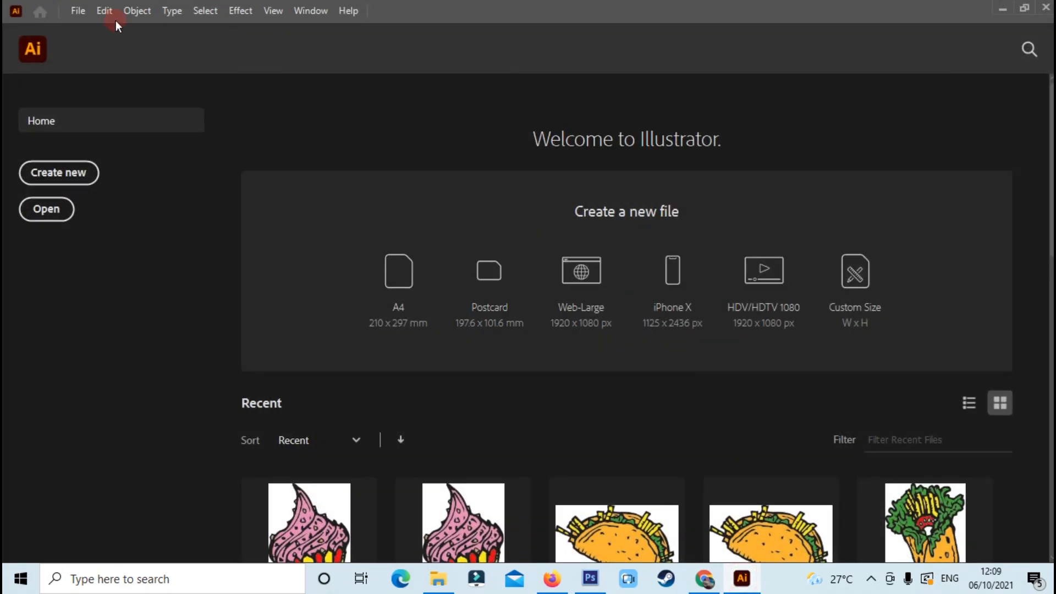
- Create a new 3000 x 3000 px document in Illustrator
{"action": "left_click", "coordinate": [77, 11]}
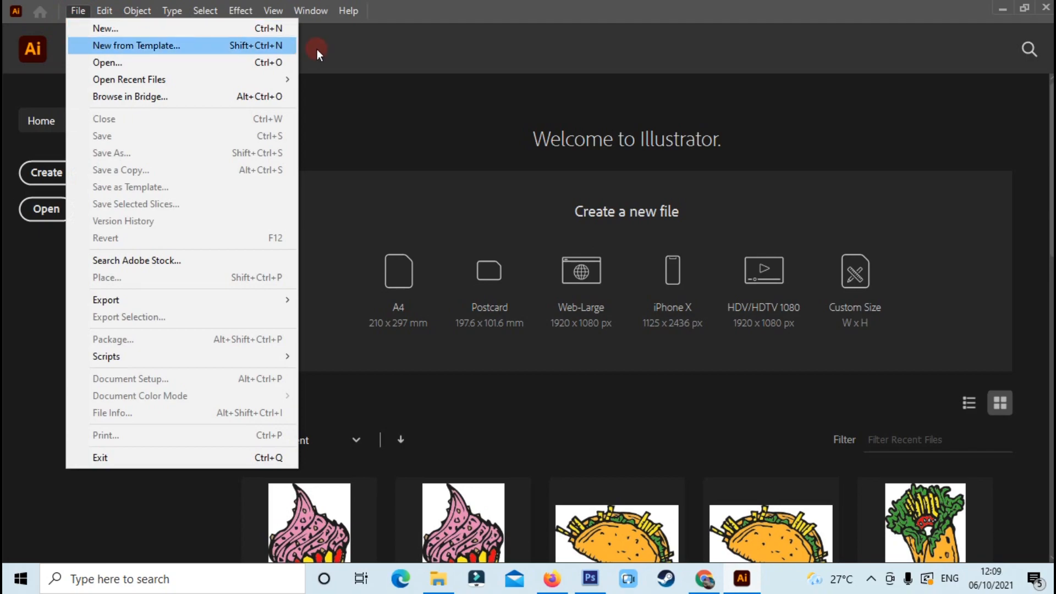
{"action": "key", "text": "ctrl+n"}
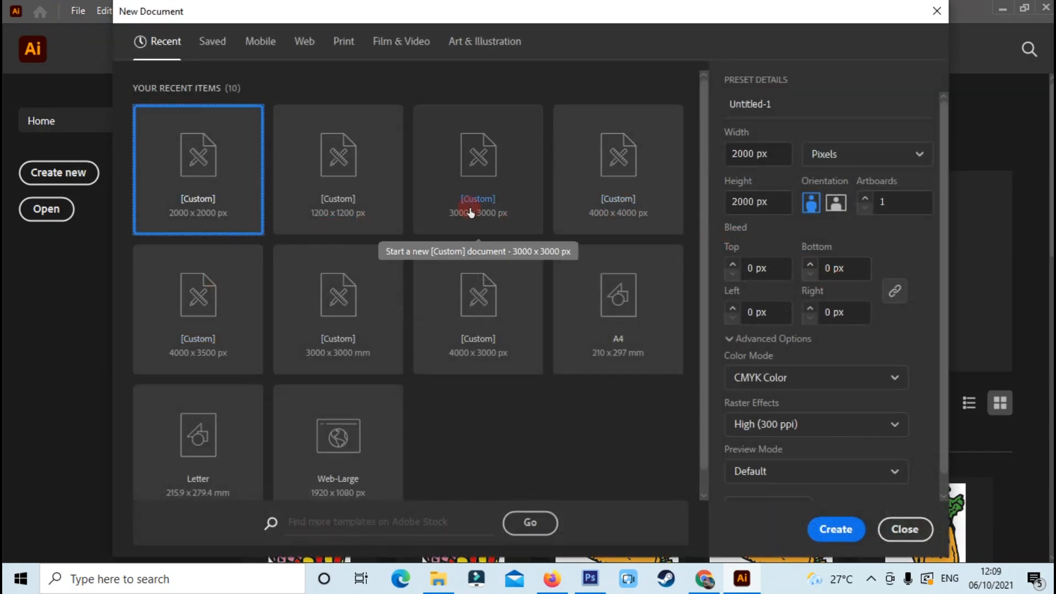
{"action": "left_click", "coordinate": [475, 176]}
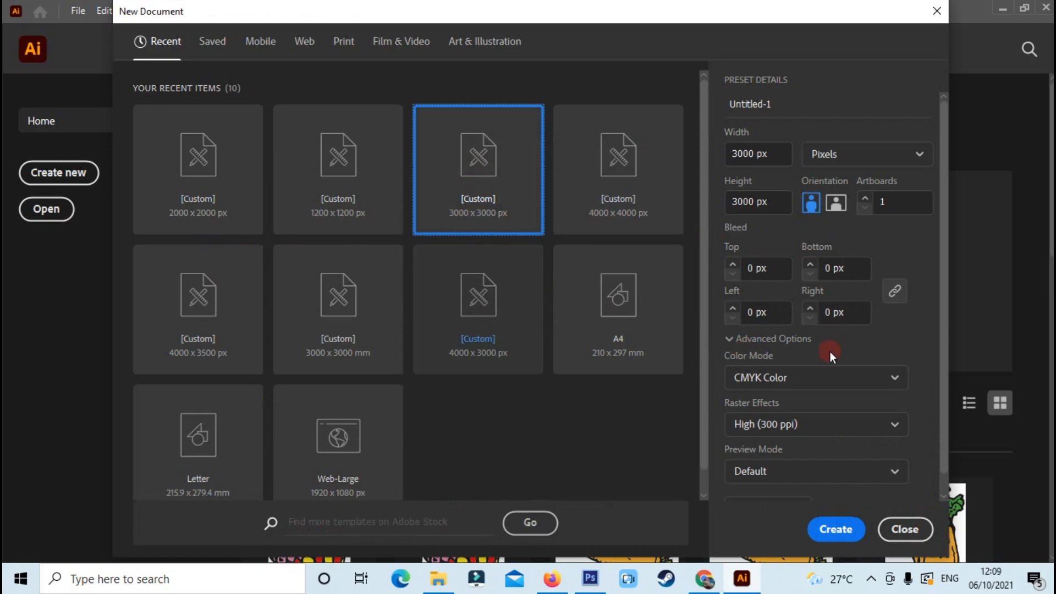
{"action": "left_click", "coordinate": [843, 529]}
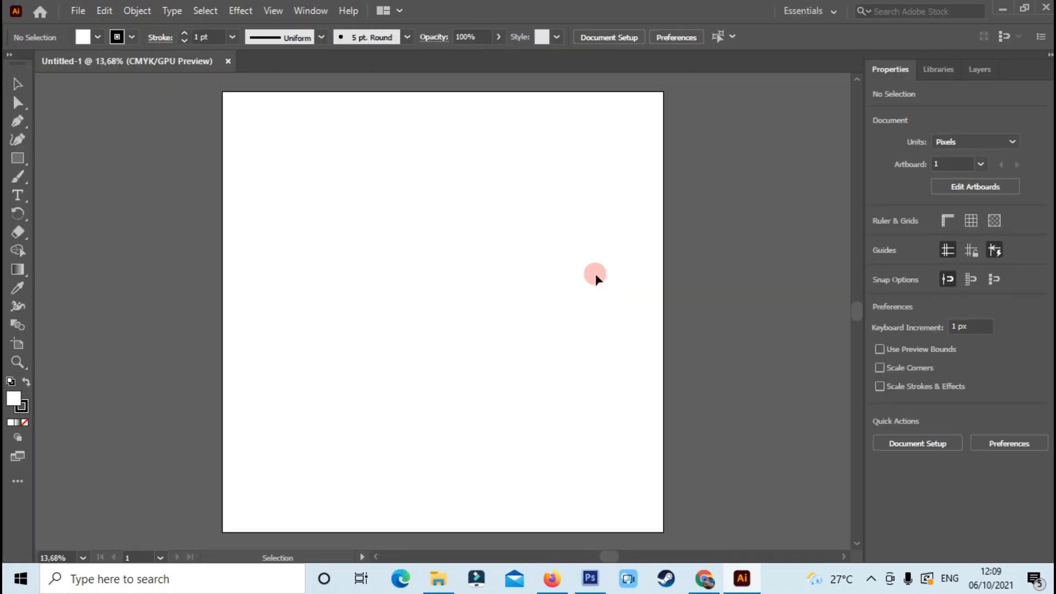
- Bring the corrected drawing photo from Photoshop into the new Illustrator document and place it near the middle of the artboard
{"action": "left_click", "coordinate": [439, 579]}
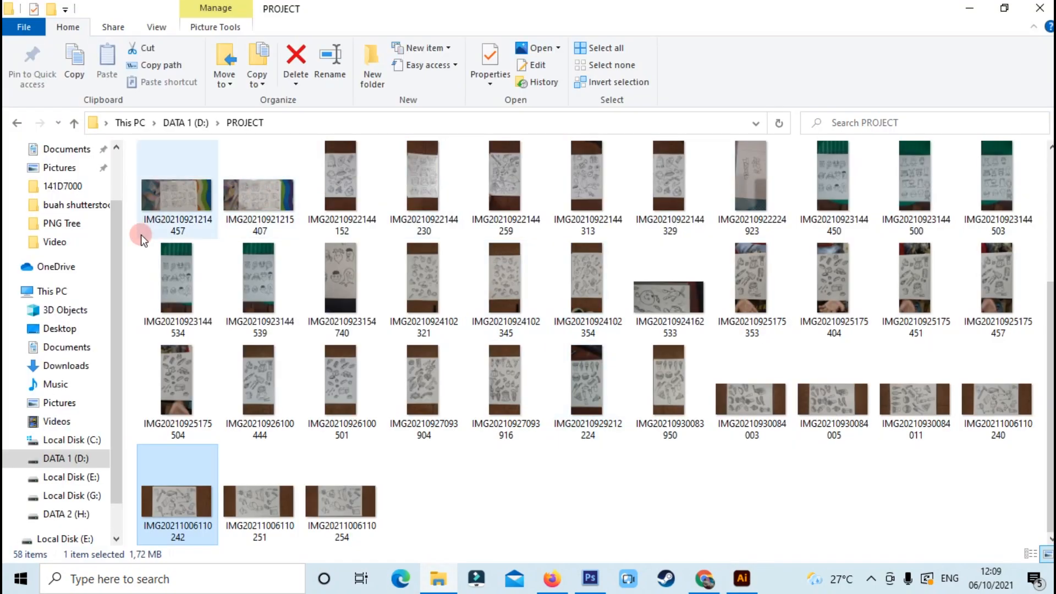
{"action": "left_click", "coordinate": [593, 579]}
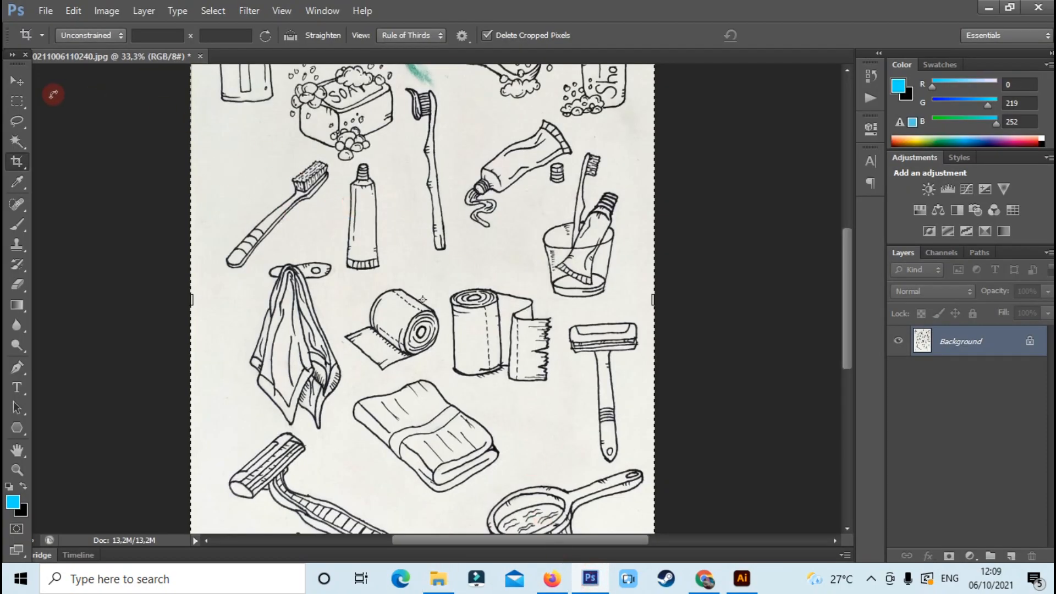
{"action": "left_click", "coordinate": [17, 81]}
{"action": "scroll", "coordinate": [455, 282], "scroll_direction": "up", "scroll_amount": 3}
{"action": "left_click_drag", "start_coordinate": [454, 280], "coordinate": [743, 576]}
{"action": "left_click_drag", "start_coordinate": [418, 266], "coordinate": [385, 248]}
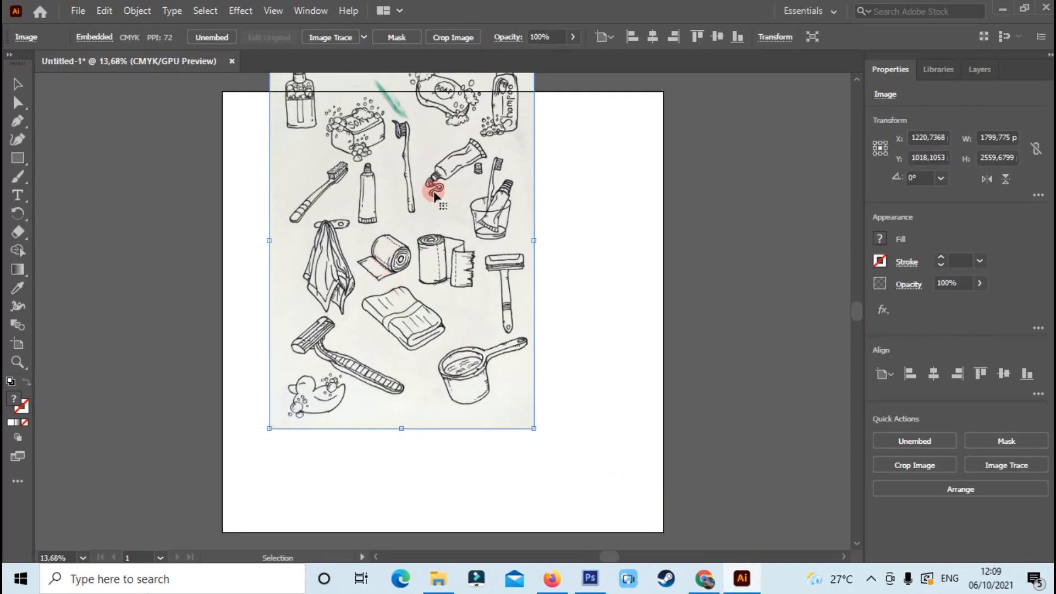
{"action": "left_click_drag", "start_coordinate": [434, 190], "coordinate": [480, 259]}
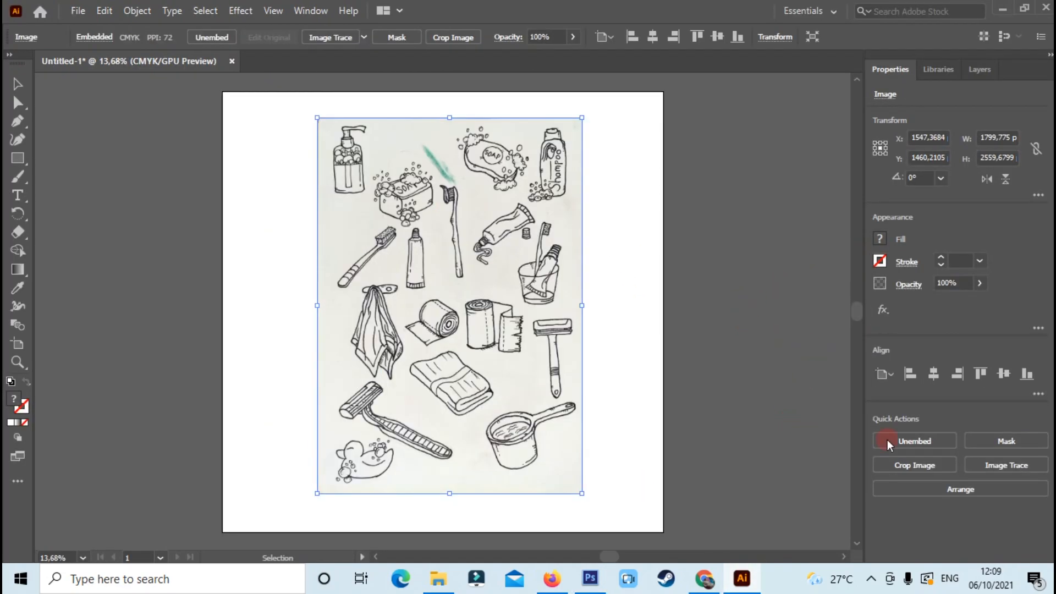
- Trace the placed image with the Black and White Logo preset
{"action": "left_click", "coordinate": [1015, 466]}
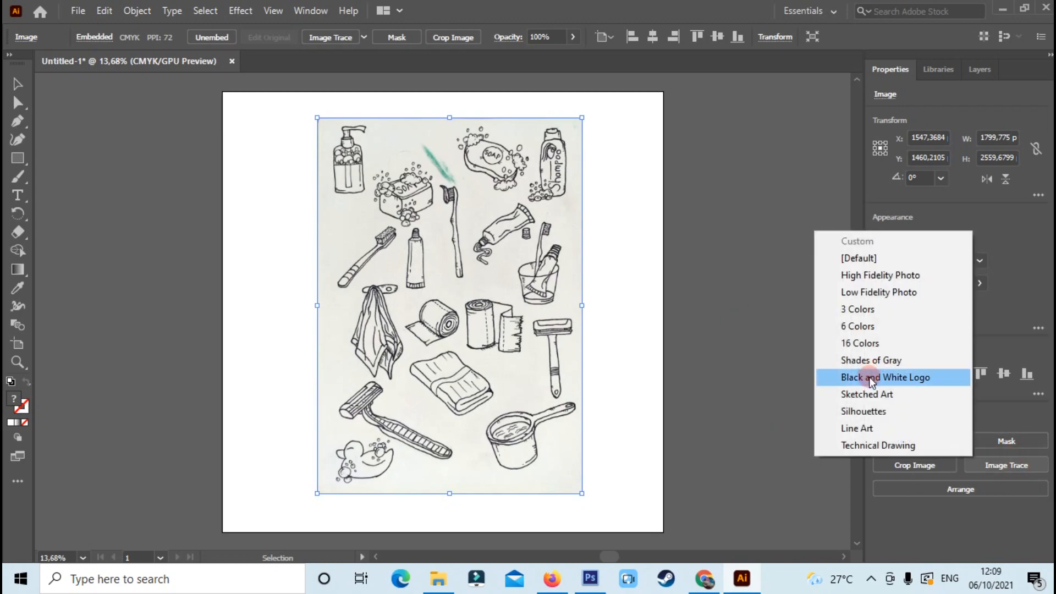
{"action": "left_click", "coordinate": [870, 379]}
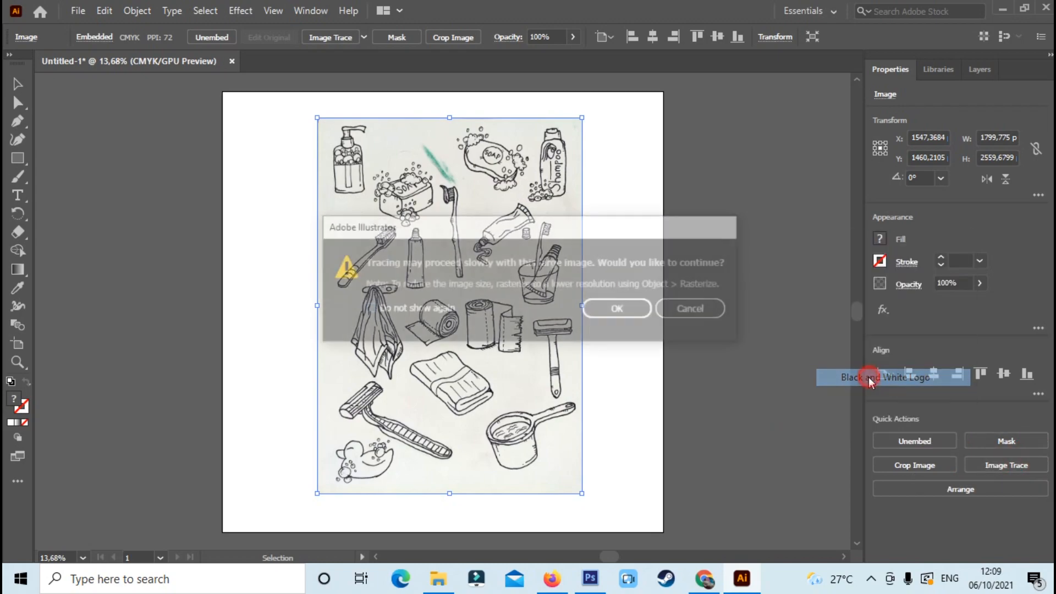
{"action": "left_click", "coordinate": [625, 312]}
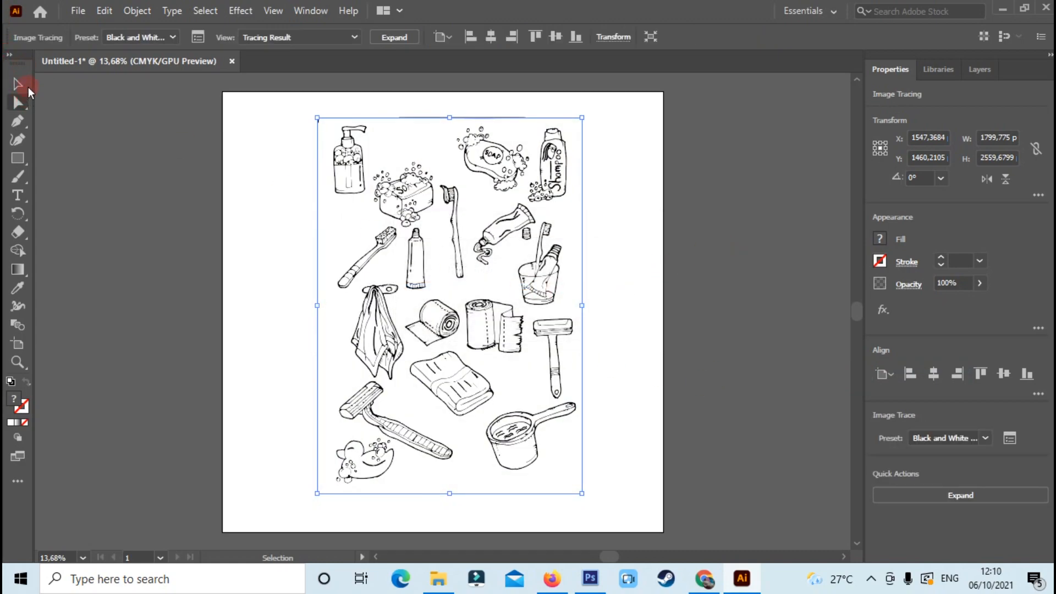
- Examine the line quality of the traced drawings up close
{"action": "key", "text": "ctrl+plus"}
{"action": "key", "text": "ctrl+plus"}
{"action": "key", "text": "ctrl+plus"}
{"action": "key", "text": "ctrl+plus"}
{"action": "key", "text": "ctrl+plus"}
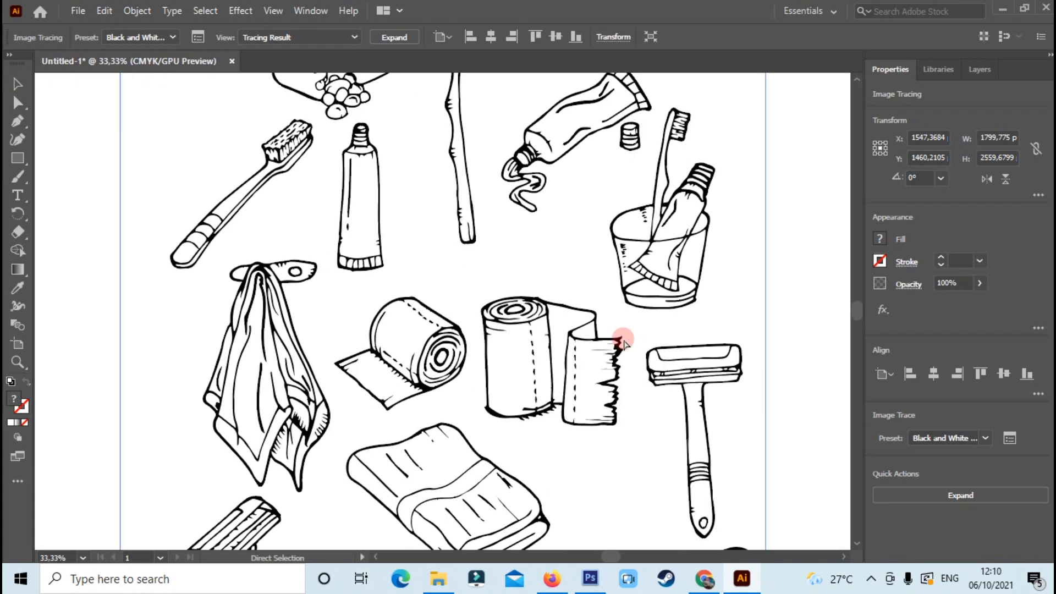
{"action": "key", "text": "ctrl+minus"}
{"action": "key", "text": "ctrl+minus"}
{"action": "key", "text": "ctrl+minus"}
{"action": "key", "text": "ctrl+minus"}
{"action": "key", "text": "ctrl+minus"}
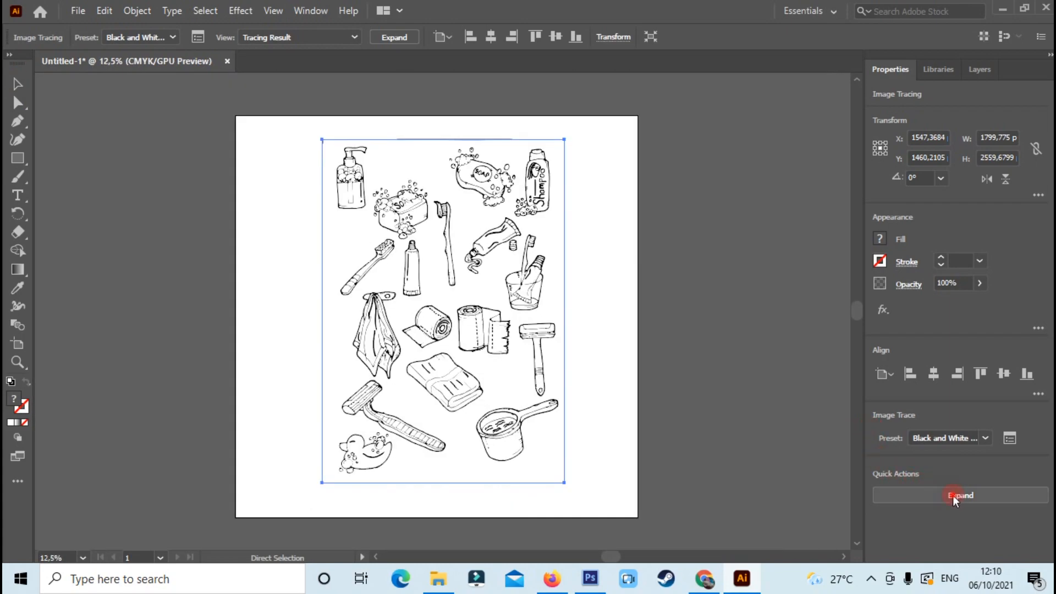
- Expand the tracing result into paths and ungroup them
{"action": "left_click", "coordinate": [954, 498]}
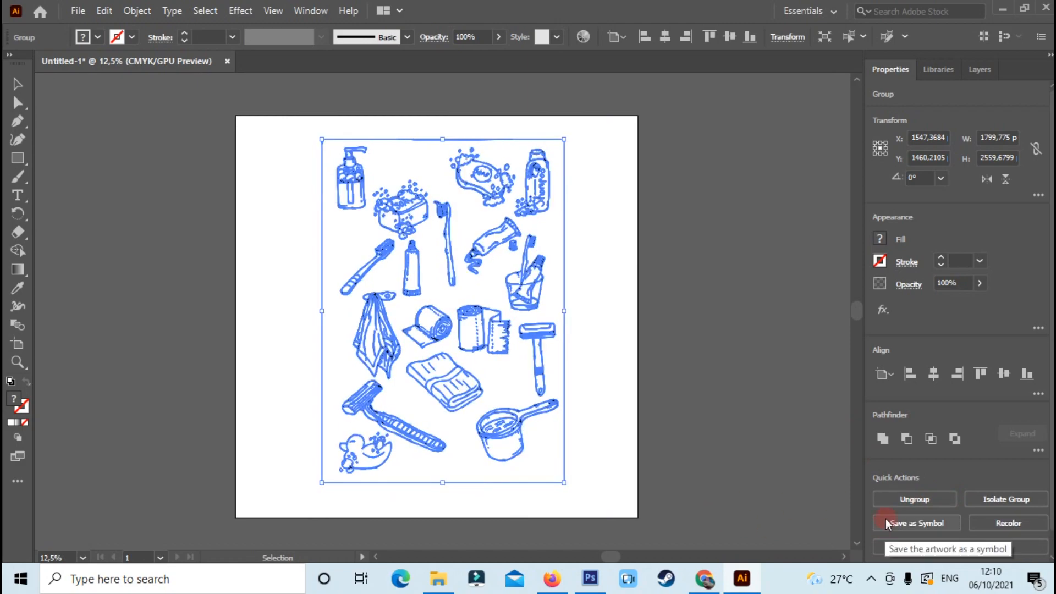
{"action": "left_click", "coordinate": [893, 499]}
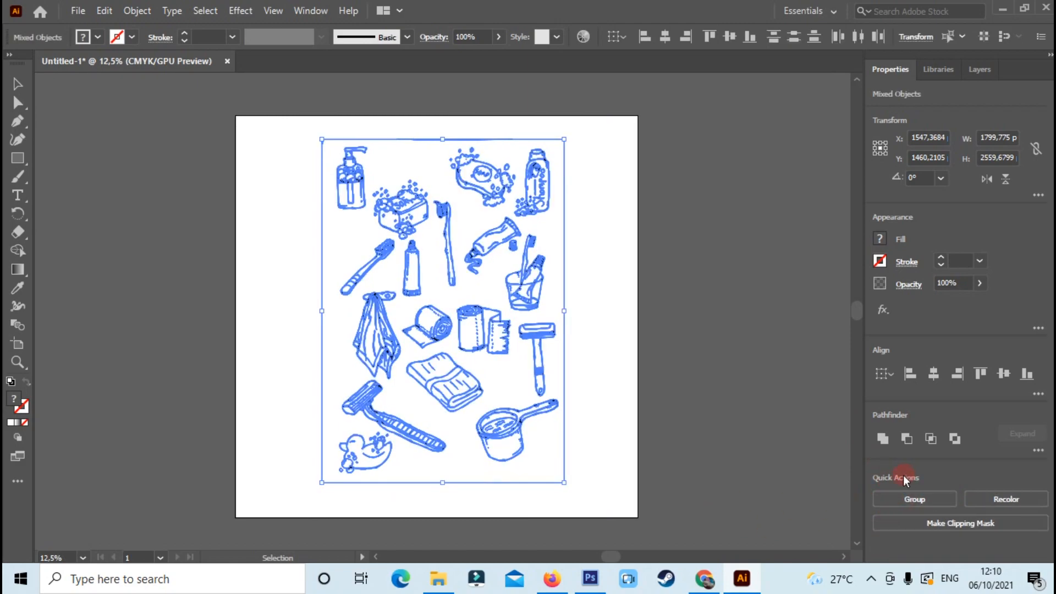
{"action": "left_click", "coordinate": [717, 368]}
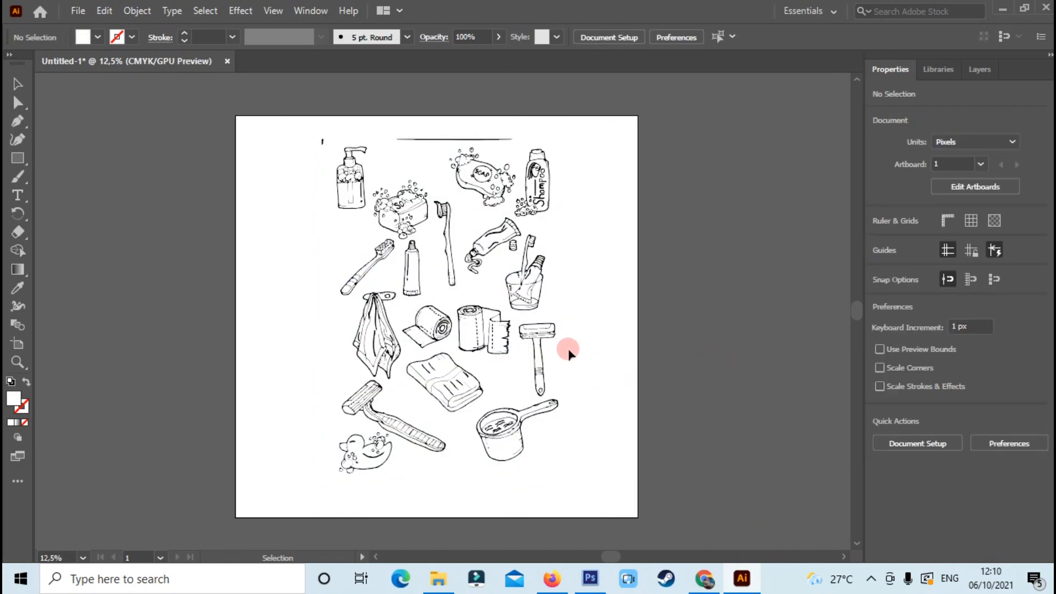
- Delete the white background compound path, plus the stray horizontal line and small mark above the traced drawings
{"action": "left_click", "coordinate": [563, 367]}
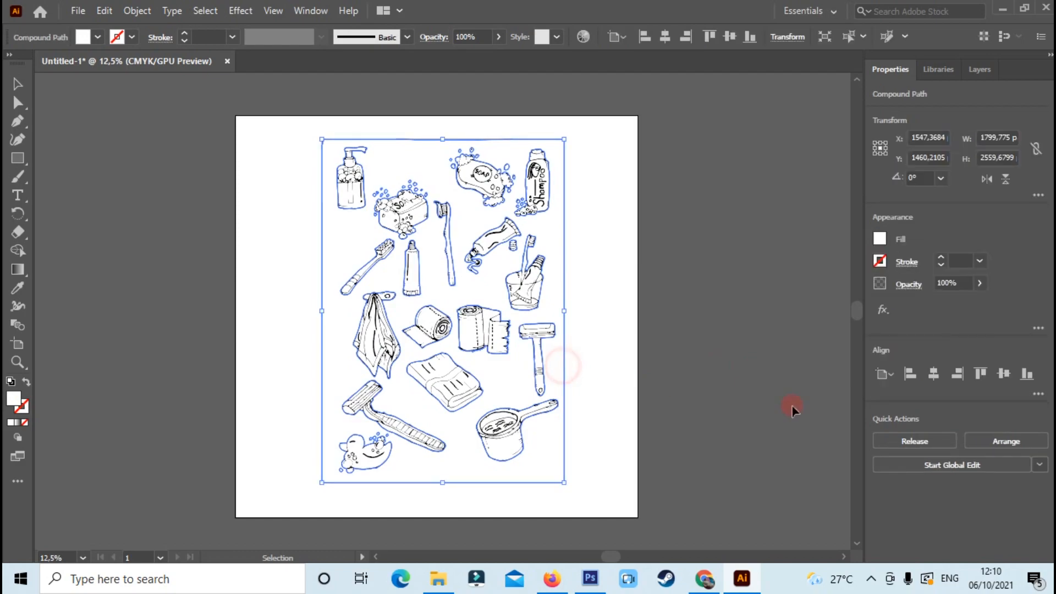
{"action": "left_click", "coordinate": [561, 302]}
{"action": "scroll", "coordinate": [561, 303], "scroll_direction": "up", "scroll_amount": 3}
{"action": "key", "text": "ctrl+equal"}
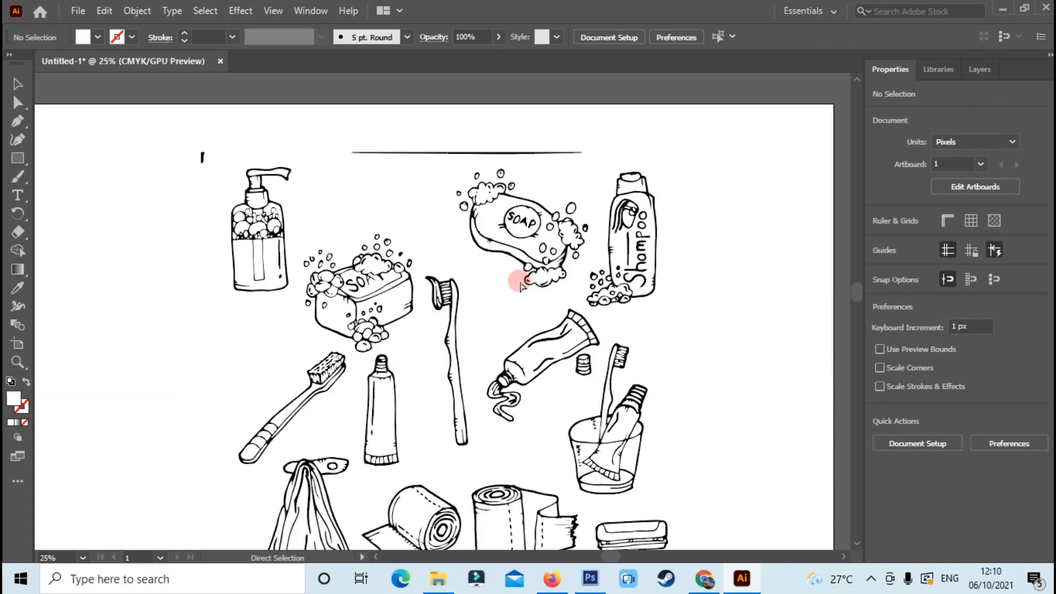
{"action": "left_click_drag", "start_coordinate": [329, 129], "coordinate": [632, 161]}
{"action": "left_click", "coordinate": [682, 206]}
{"action": "left_click", "coordinate": [167, 124]}
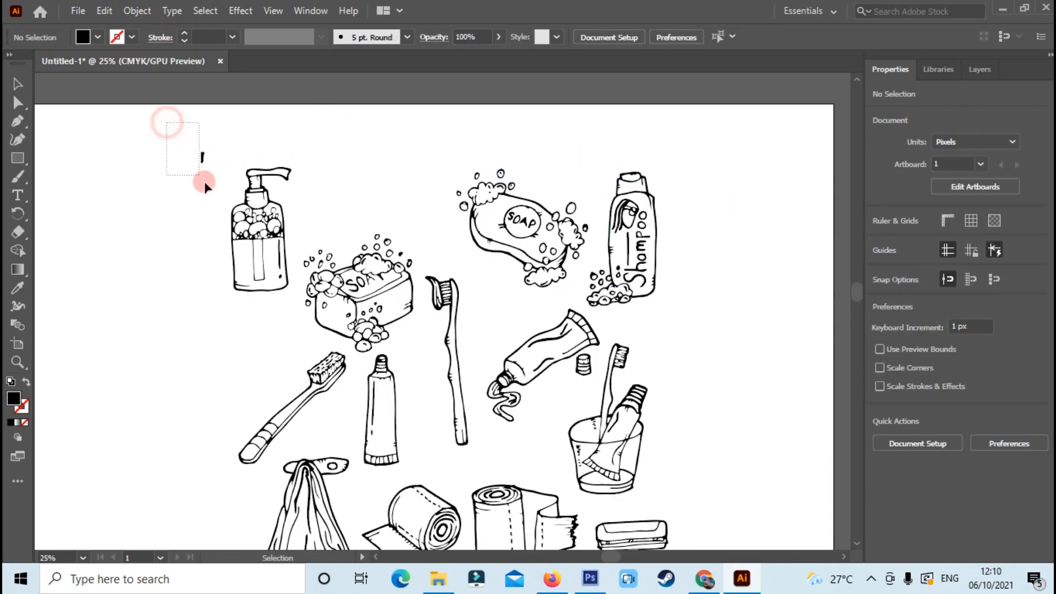
{"action": "left_click_drag", "start_coordinate": [204, 187], "coordinate": [209, 191]}
{"action": "key", "text": "Delete"}
{"action": "scroll", "coordinate": [299, 191], "scroll_direction": "down", "scroll_amount": 3}
{"action": "key", "text": "ctrl+minus"}
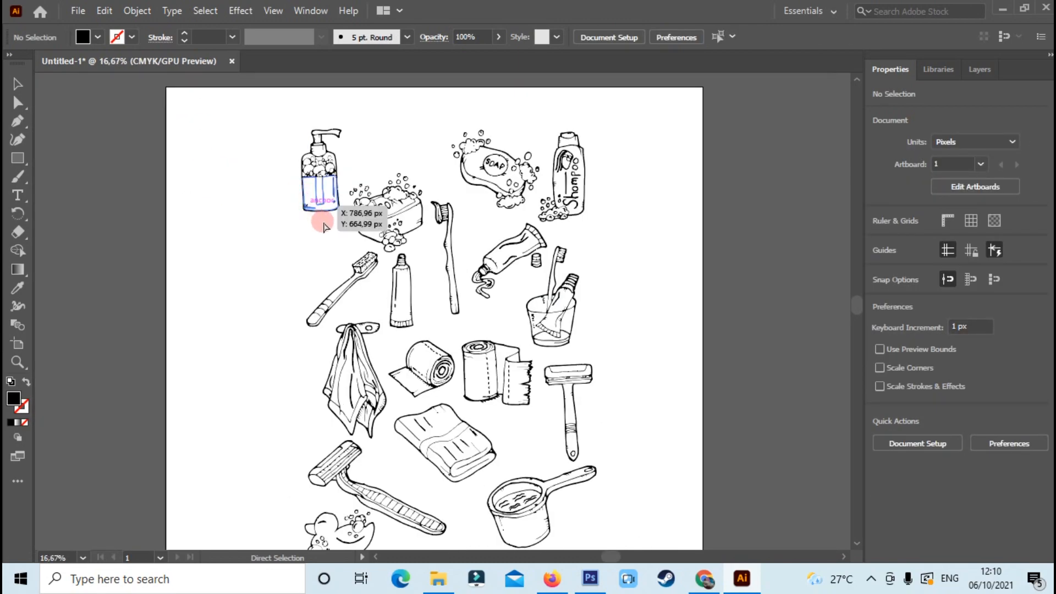
{"action": "left_click_drag", "start_coordinate": [267, 99], "coordinate": [346, 244]}
{"action": "left_click", "coordinate": [720, 261]}
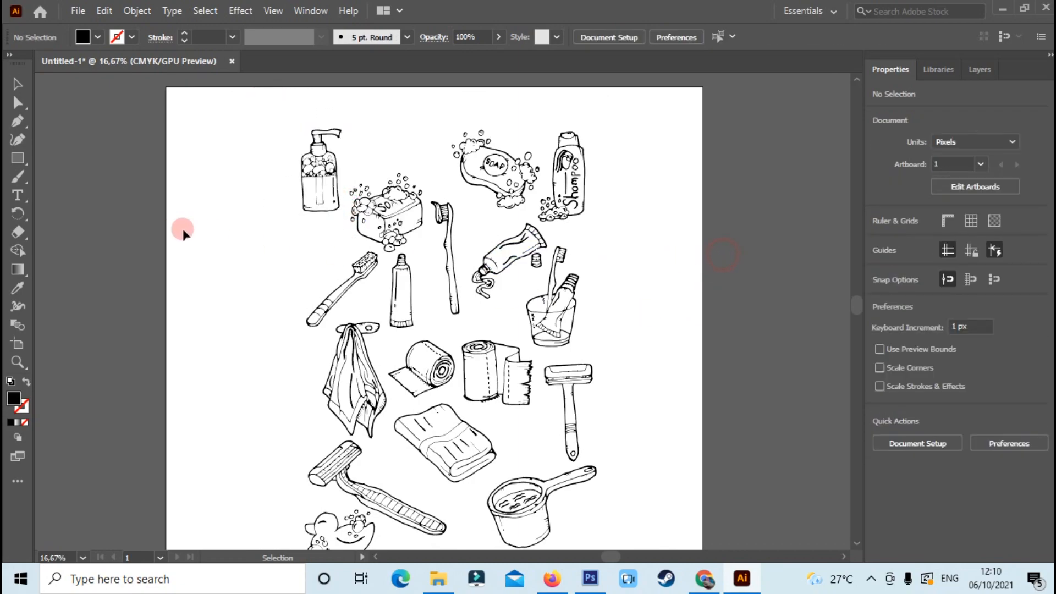
- Group all the paths that make up the pump soap bottle
{"action": "key", "text": "ctrl+plus"}
{"action": "scroll", "coordinate": [160, 229], "scroll_direction": "up", "scroll_amount": 5}
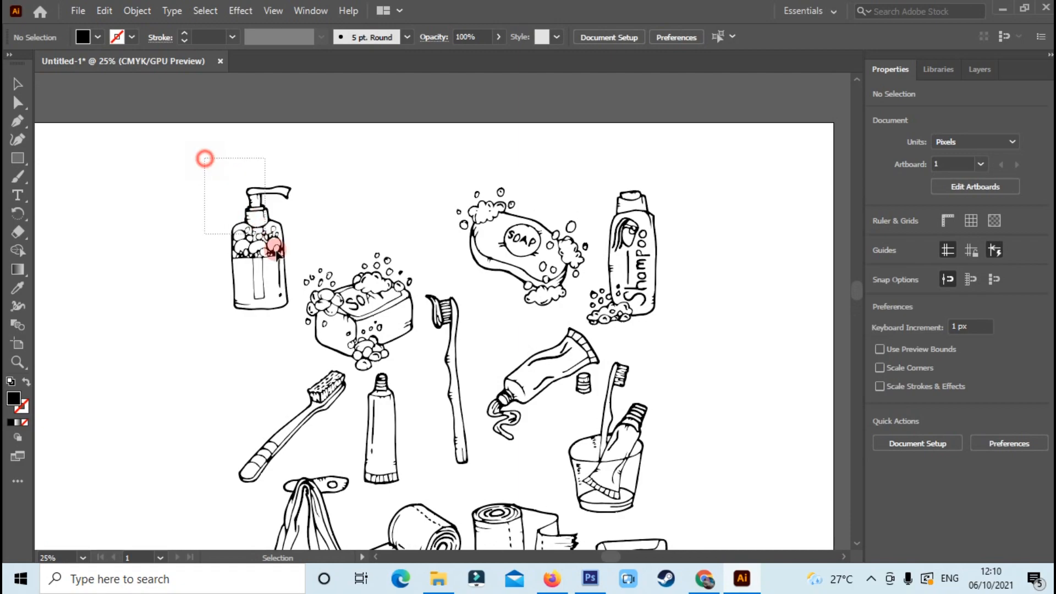
{"action": "left_click_drag", "start_coordinate": [276, 252], "coordinate": [295, 328]}
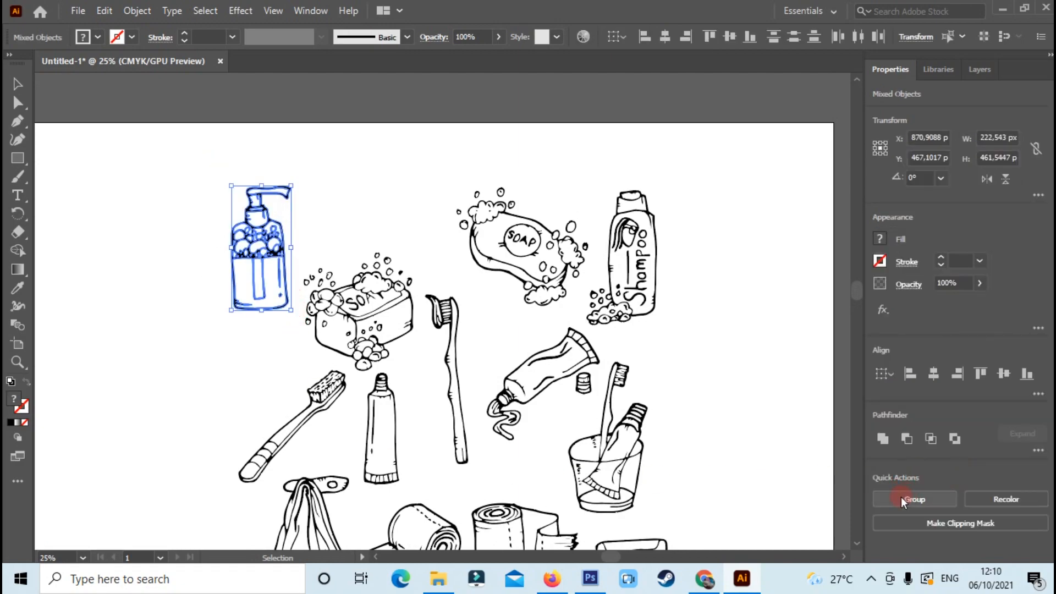
{"action": "left_click", "coordinate": [901, 497]}
{"action": "left_click", "coordinate": [452, 134]}
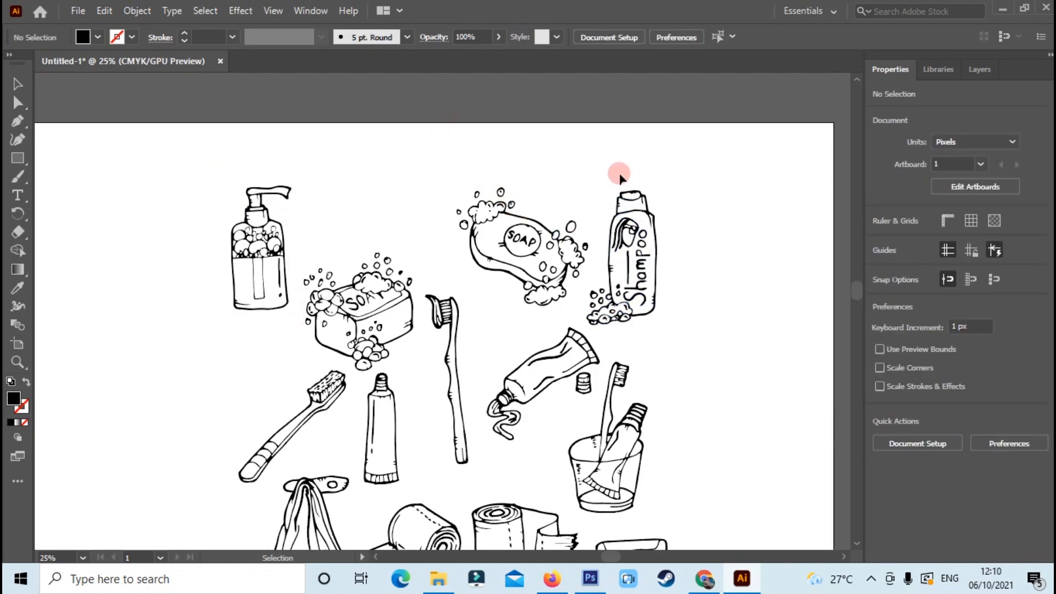
- Move the grouped pump soap bottle into the empty upper-left corner area of the artboard
{"action": "left_click_drag", "start_coordinate": [255, 223], "coordinate": [118, 198]}
{"action": "scroll", "coordinate": [167, 269], "scroll_direction": "up", "scroll_amount": 2}
{"action": "scroll", "coordinate": [167, 269], "scroll_direction": "down", "scroll_amount": 3}
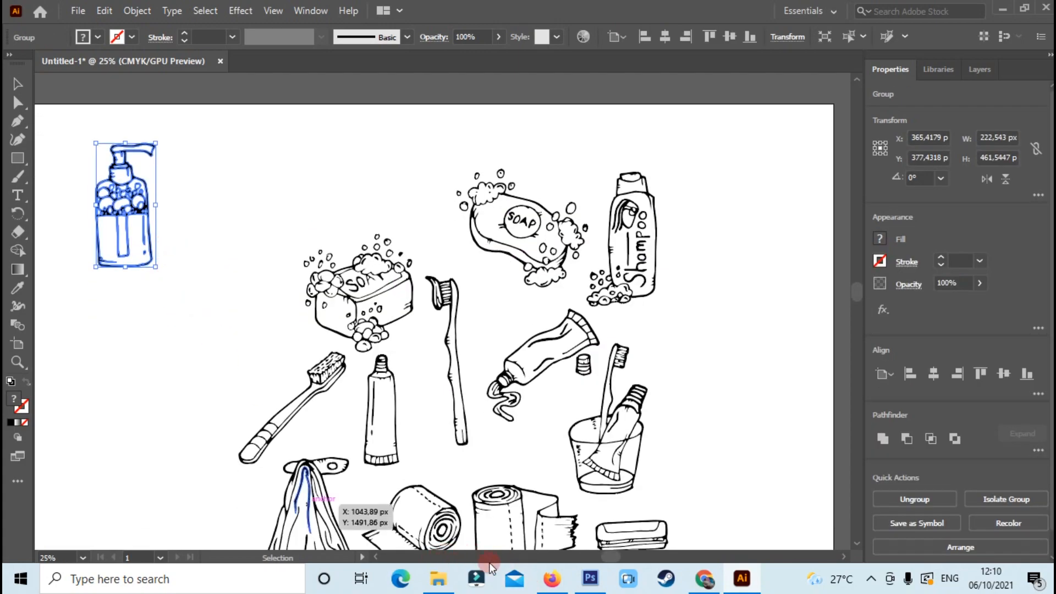
- Scale the pump soap bottle down slightly and move it closer to the artboard's upper-left corner
{"action": "left_click", "coordinate": [622, 557]}
{"action": "left_click_drag", "start_coordinate": [648, 556], "coordinate": [594, 558]}
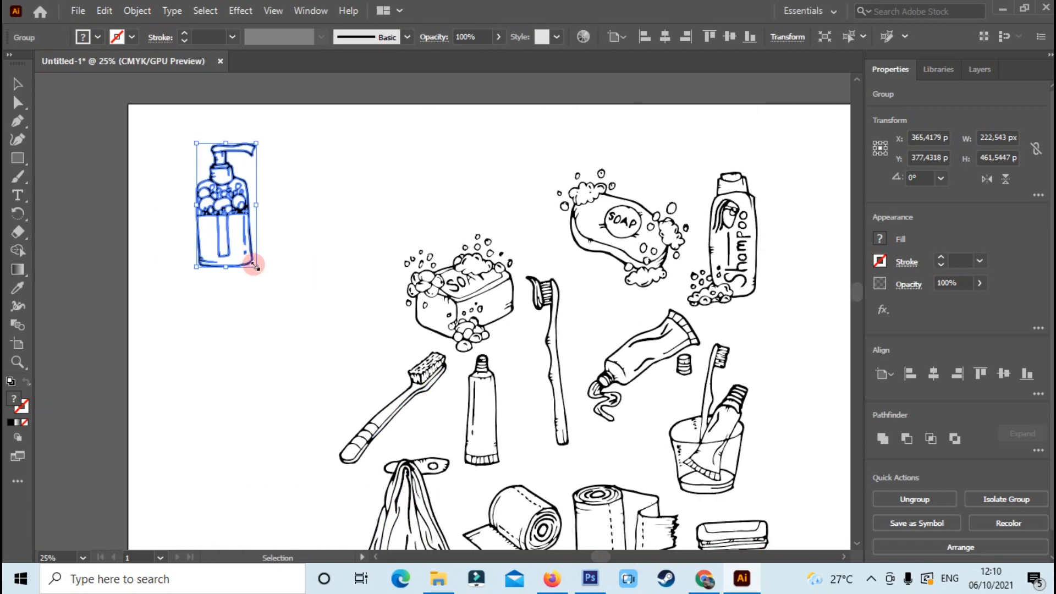
{"action": "mouse_move", "coordinate": [255, 266]}
{"action": "left_mouse_down"}
{"action": "mouse_move", "coordinate": [297, 321]}
{"action": "mouse_move", "coordinate": [259, 259]}
{"action": "left_mouse_up"}
{"action": "left_click", "coordinate": [377, 276]}
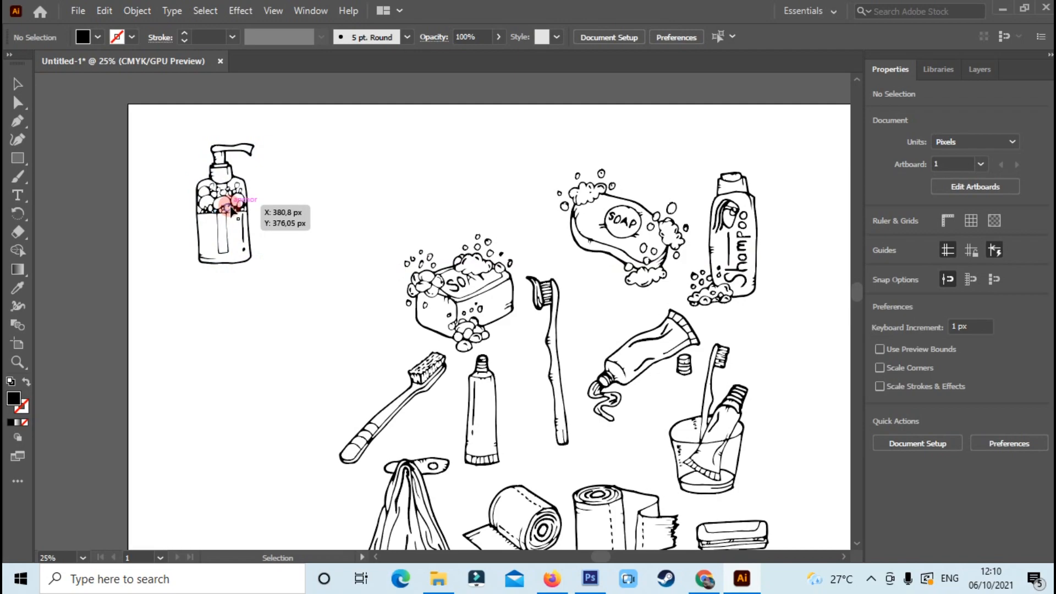
{"action": "left_click_drag", "start_coordinate": [231, 208], "coordinate": [203, 199]}
{"action": "left_click_drag", "start_coordinate": [231, 125], "coordinate": [231, 131]}
{"action": "left_click", "coordinate": [323, 180]}
{"action": "left_click_drag", "start_coordinate": [218, 211], "coordinate": [198, 186]}
{"action": "left_click", "coordinate": [290, 201]}
{"action": "left_click", "coordinate": [318, 217]}
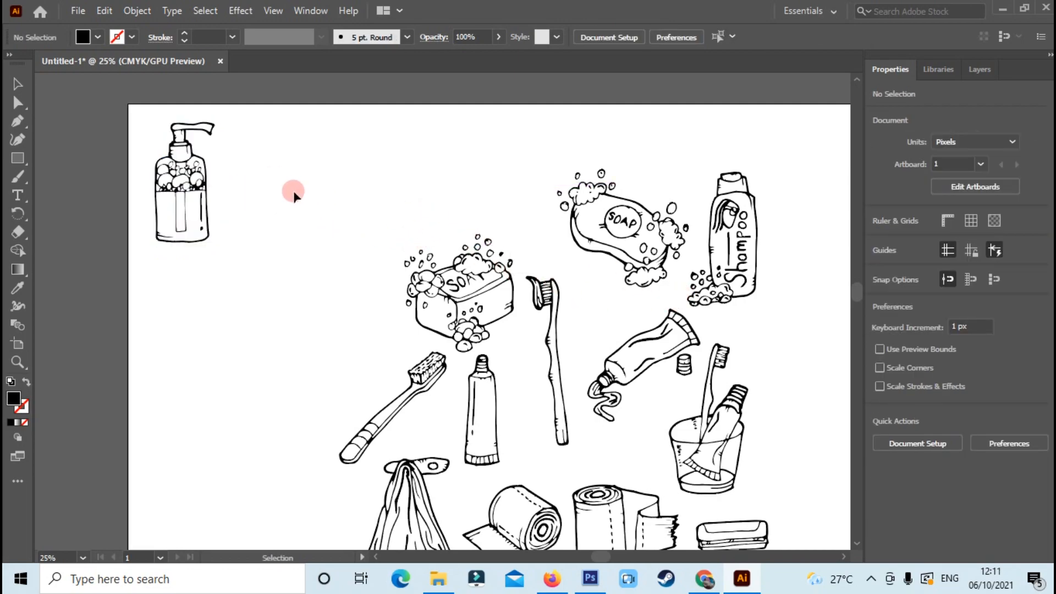
- Select the whole bubbly rectangular soap bar and move it beside the pump soap bottle
{"action": "scroll", "coordinate": [357, 231], "scroll_direction": "down", "scroll_amount": 2}
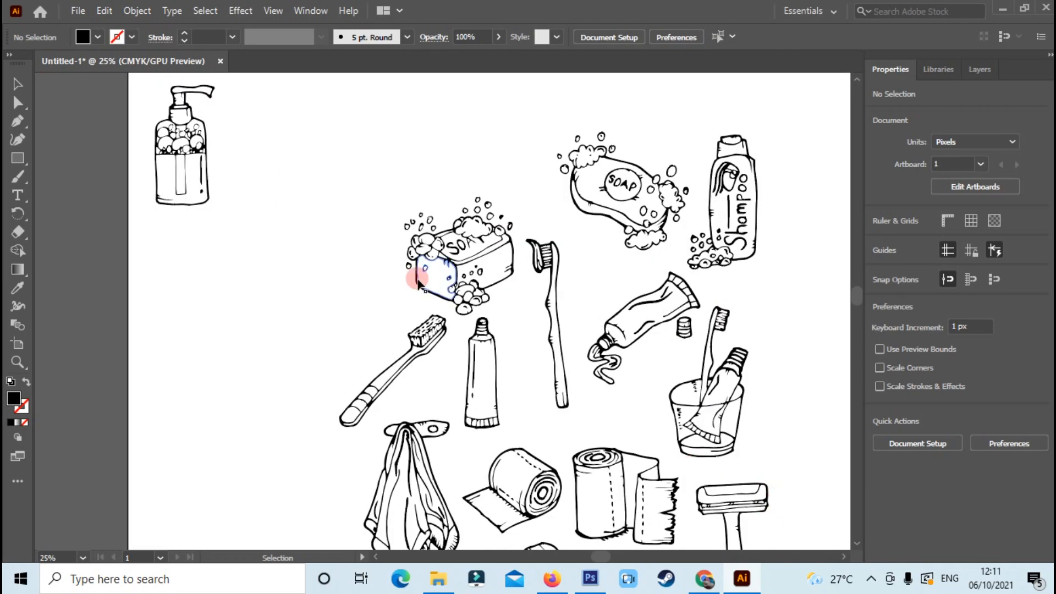
{"action": "scroll", "coordinate": [387, 240], "scroll_direction": "up", "scroll_amount": 3}
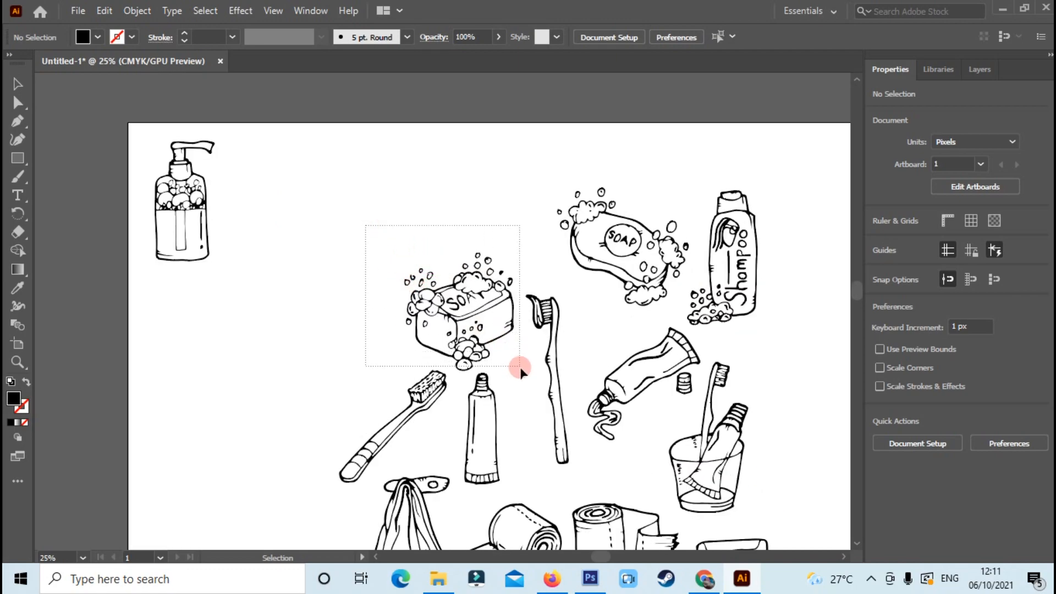
{"action": "left_click_drag", "start_coordinate": [520, 368], "coordinate": [520, 369]}
{"action": "left_click_drag", "start_coordinate": [472, 319], "coordinate": [303, 215]}
{"action": "left_click", "coordinate": [440, 201]}
- Group the toothbrush with toothpaste on its bristles and move it below the pump soap bottle
{"action": "left_click_drag", "start_coordinate": [544, 159], "coordinate": [695, 301]}
{"action": "left_click", "coordinate": [555, 172]}
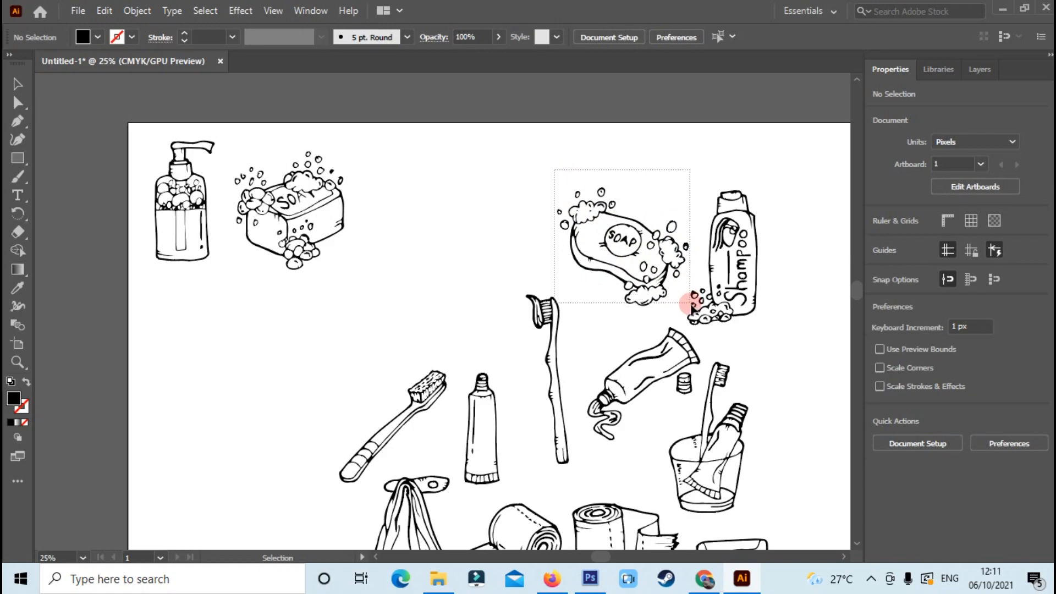
{"action": "left_click_drag", "start_coordinate": [691, 305], "coordinate": [691, 304]}
{"action": "left_click_drag", "start_coordinate": [495, 258], "coordinate": [579, 385]}
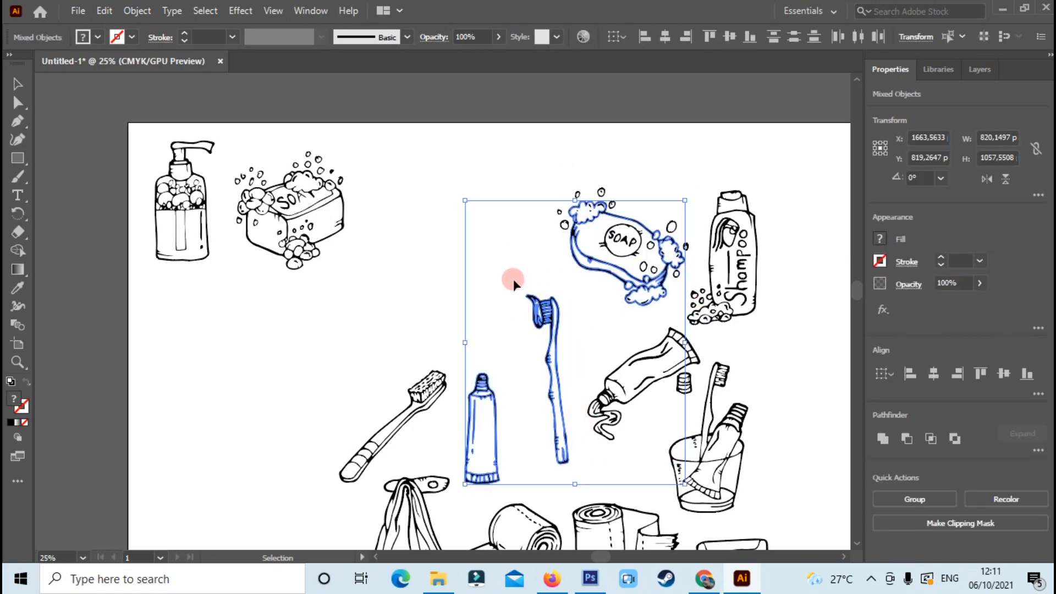
{"action": "left_click", "coordinate": [581, 457]}
{"action": "left_click", "coordinate": [552, 330]}
{"action": "left_click_drag", "start_coordinate": [551, 330], "coordinate": [216, 321]}
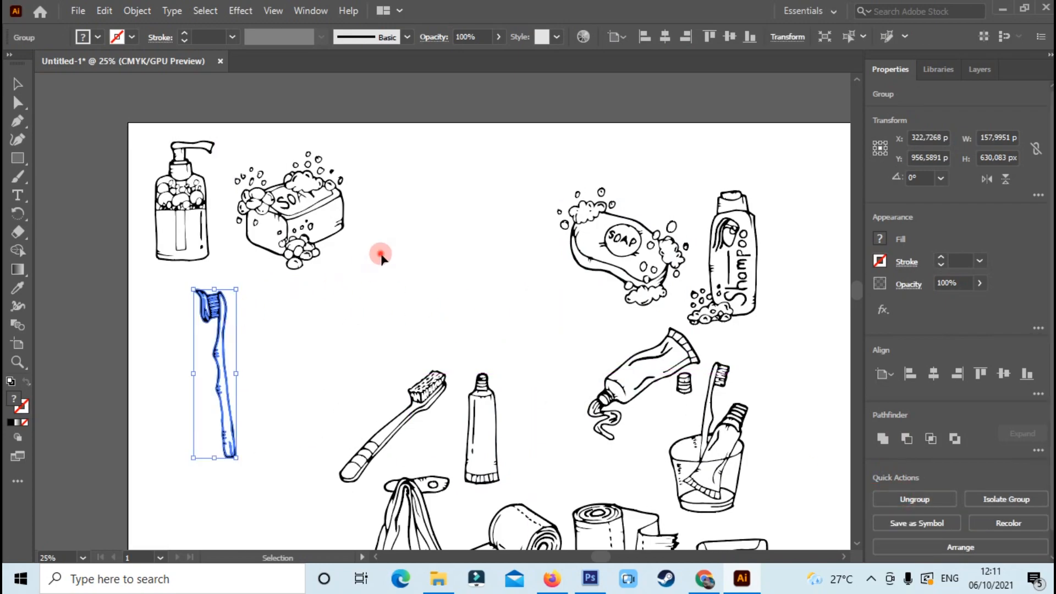
{"action": "left_click", "coordinate": [381, 256]}
- Group the oval soap with its foam and bubbles and move it beside the rectangular soap bar
{"action": "left_click_drag", "start_coordinate": [510, 165], "coordinate": [691, 318]}
{"action": "left_click", "coordinate": [925, 495]}
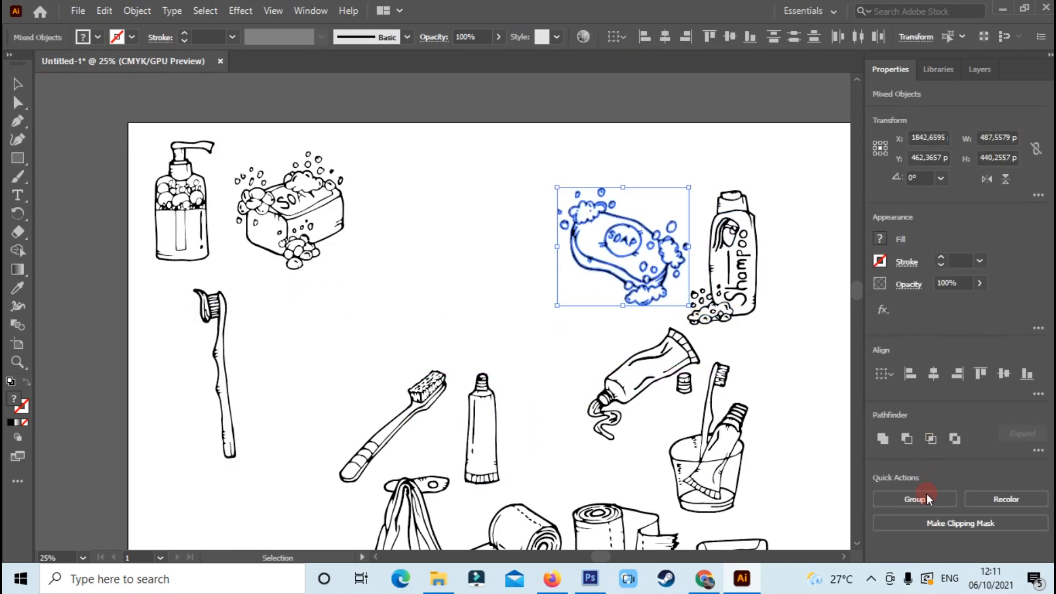
{"action": "left_click_drag", "start_coordinate": [575, 268], "coordinate": [391, 235]}
{"action": "left_click_drag", "start_coordinate": [609, 203], "coordinate": [721, 454]}
{"action": "left_click", "coordinate": [684, 165]}
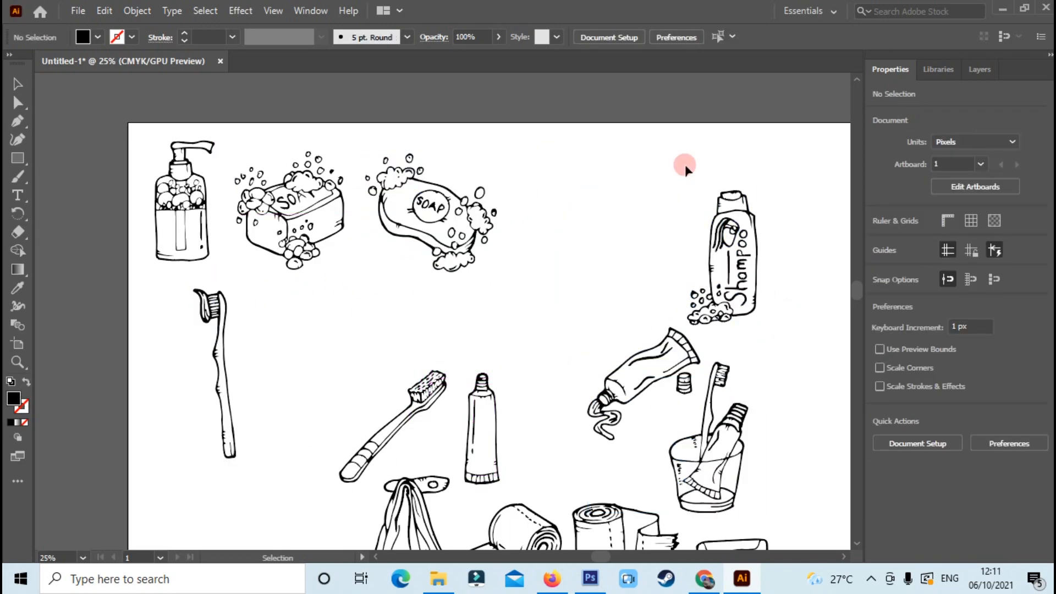
- Group the shampoo bottle with its foam and move it left toward the oval soap
{"action": "left_click_drag", "start_coordinate": [684, 172], "coordinate": [781, 333]}
{"action": "left_click", "coordinate": [925, 498]}
{"action": "left_click", "coordinate": [740, 329]}
{"action": "left_click_drag", "start_coordinate": [707, 278], "coordinate": [613, 268]}
{"action": "left_click", "coordinate": [727, 218]}
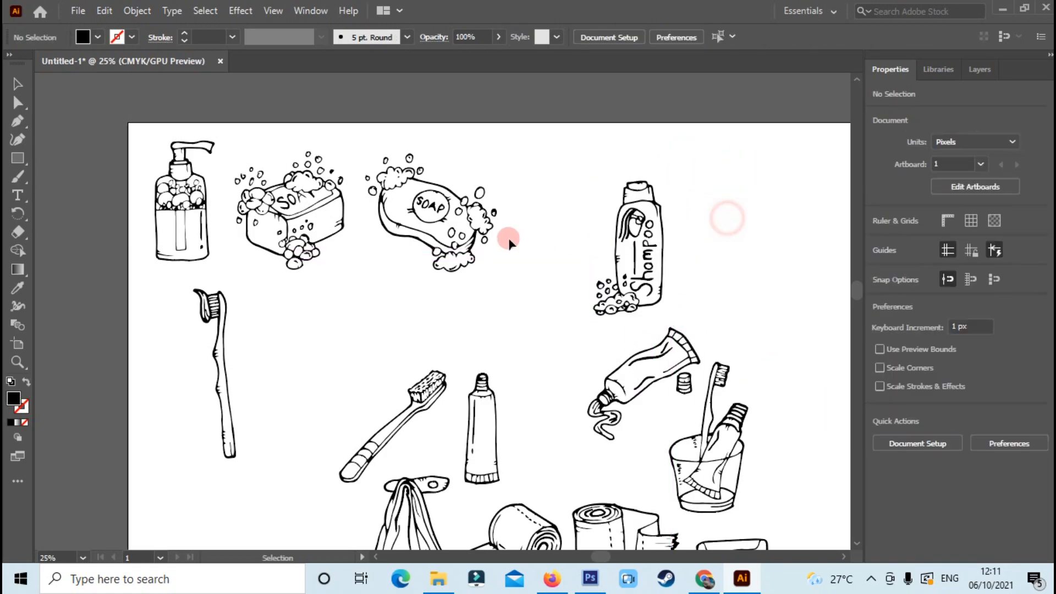
- Reorder the top row so the shampoo bottle sits between the rectangular soap bar and the oval soap
{"action": "left_click_drag", "start_coordinate": [400, 240], "coordinate": [712, 210]}
{"action": "left_click_drag", "start_coordinate": [651, 240], "coordinate": [418, 203]}
{"action": "left_click", "coordinate": [572, 198]}
{"action": "left_click_drag", "start_coordinate": [769, 189], "coordinate": [543, 215]}
{"action": "left_click", "coordinate": [636, 200]}
- Examine the spacing and line detail of the soap bar, shampoo bottle and oval soap close up
{"action": "key", "text": "ctrl+minus"}
{"action": "key", "text": "ctrl+equal"}
{"action": "key", "text": "ctrl+equal"}
{"action": "key", "text": "ctrl+equal"}
{"action": "scroll", "coordinate": [462, 313], "scroll_direction": "up", "scroll_amount": 2}
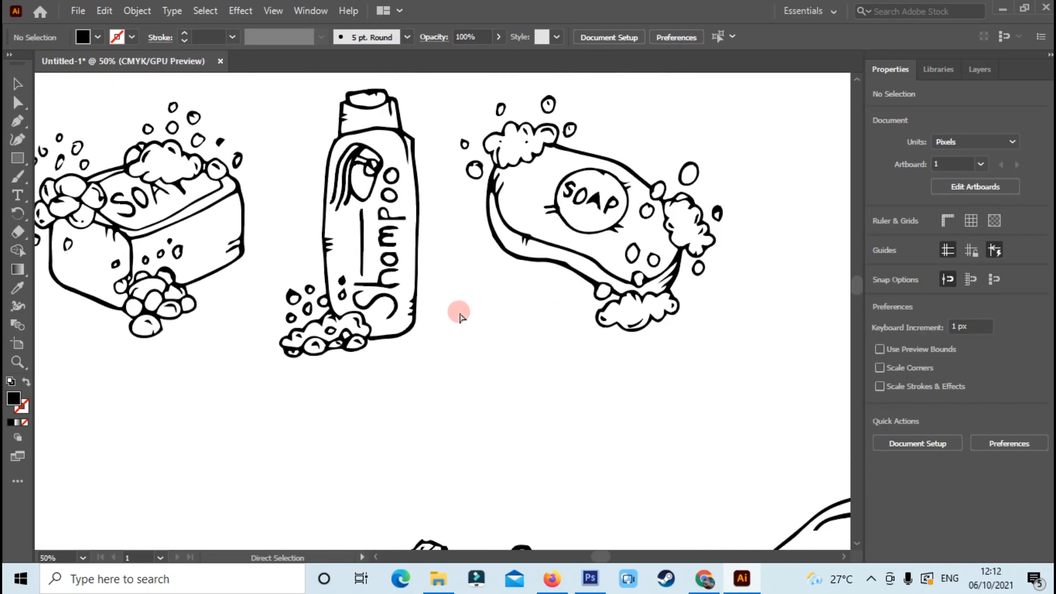
{"action": "key", "text": "ctrl+minus"}
{"action": "key", "text": "ctrl+minus"}
{"action": "key", "text": "ctrl+minus"}
{"action": "key", "text": "ctrl+equal"}
- Move the grouped toothbrush from below the pump bottle to the top row, right of the oval soap
{"action": "left_click_drag", "start_coordinate": [207, 302], "coordinate": [663, 182]}
{"action": "left_click_drag", "start_coordinate": [417, 160], "coordinate": [500, 225]}
{"action": "key", "text": "ctrl+z"}
{"action": "left_click", "coordinate": [751, 195]}
{"action": "scroll", "coordinate": [627, 303], "scroll_direction": "up", "scroll_amount": 2}
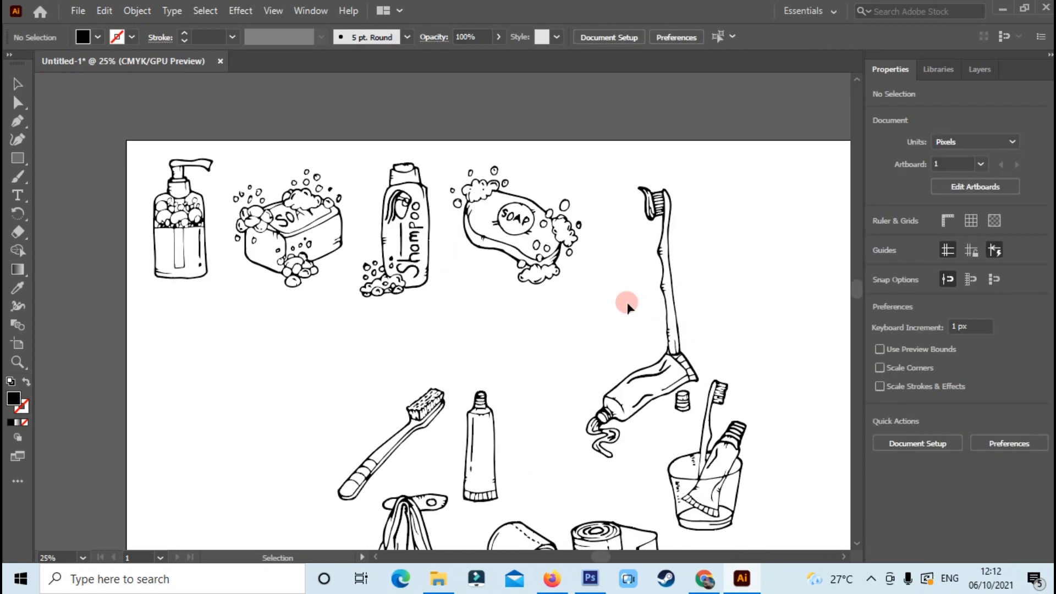
{"action": "key", "text": "ctrl+minus"}
{"action": "scroll", "coordinate": [665, 270], "scroll_direction": "up", "scroll_amount": 1}
{"action": "scroll", "coordinate": [665, 270], "scroll_direction": "down", "scroll_amount": 2}
- Group the squeezed toothpaste tube with its cap and place it in the top row beside the toothbrush
{"action": "left_click_drag", "start_coordinate": [593, 251], "coordinate": [698, 336]}
{"action": "left_click", "coordinate": [662, 235]}
{"action": "key", "text": "ctrl+equal"}
{"action": "scroll", "coordinate": [662, 235], "scroll_direction": "down", "scroll_amount": 2}
{"action": "left_click_drag", "start_coordinate": [674, 300], "coordinate": [780, 134]}
{"action": "left_click", "coordinate": [697, 384]}
{"action": "scroll", "coordinate": [755, 212], "scroll_direction": "up", "scroll_amount": 3}
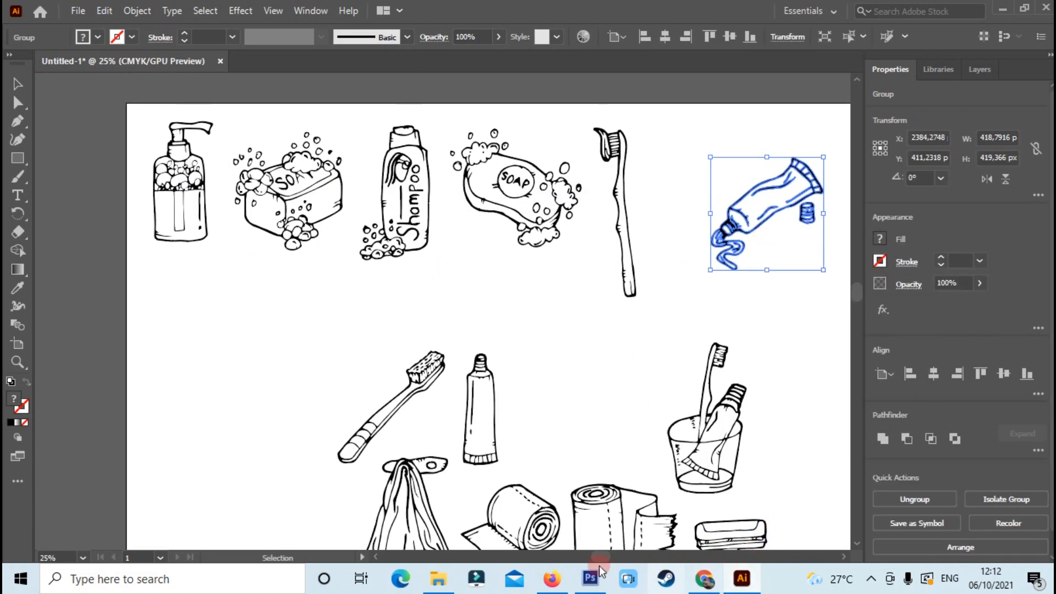
{"action": "scroll", "coordinate": [623, 514], "scroll_direction": "right", "scroll_amount": 3}
{"action": "left_click_drag", "start_coordinate": [702, 220], "coordinate": [651, 200]}
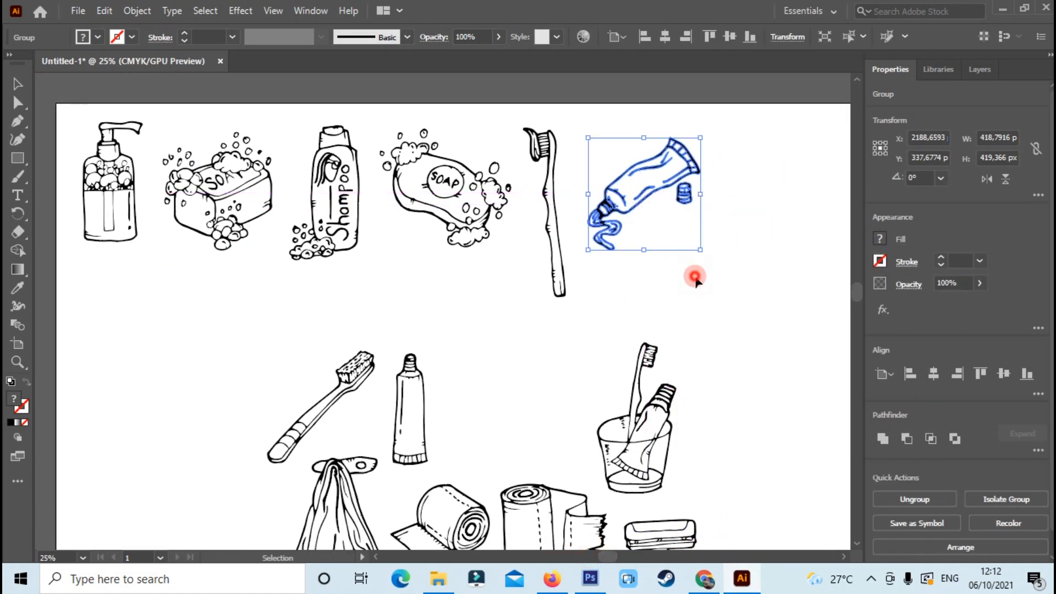
{"action": "left_click", "coordinate": [695, 279]}
{"action": "left_click", "coordinate": [666, 176]}
{"action": "left_click", "coordinate": [750, 187]}
- Move the cup holding the toothbrush and tube to the right end of the top row
{"action": "scroll", "coordinate": [605, 313], "scroll_direction": "down", "scroll_amount": 2}
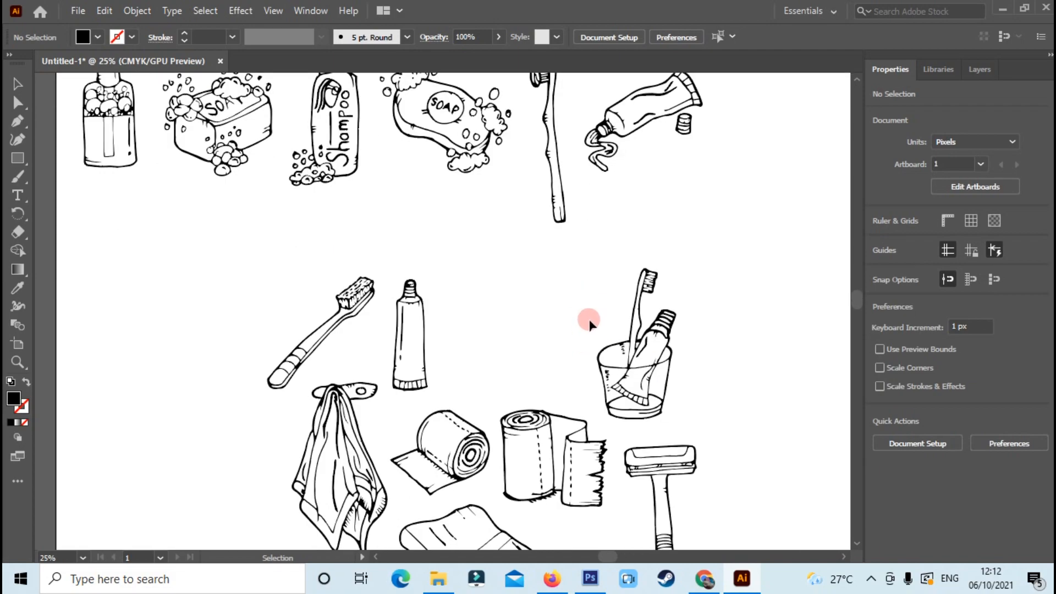
{"action": "left_click", "coordinate": [699, 420]}
{"action": "left_click", "coordinate": [744, 367]}
{"action": "key", "text": "ctrl+minus"}
{"action": "scroll", "coordinate": [743, 367], "scroll_direction": "up", "scroll_amount": 1}
{"action": "left_click_drag", "start_coordinate": [572, 400], "coordinate": [662, 254]}
{"action": "left_click", "coordinate": [729, 267]}
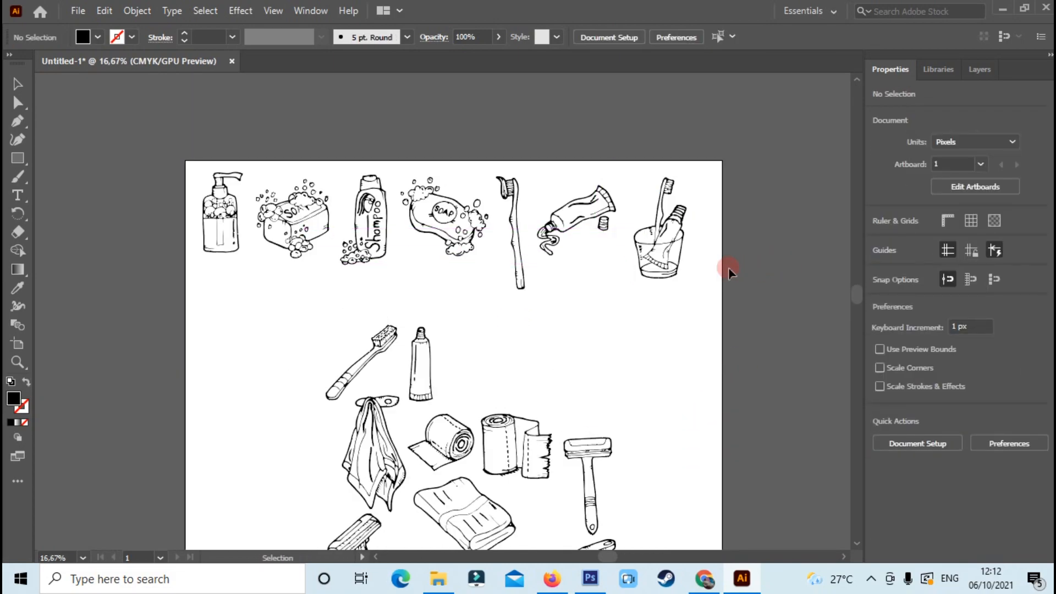
- Spread the seven top-row drawings evenly across the artboard's width
{"action": "left_click_drag", "start_coordinate": [171, 142], "coordinate": [705, 295]}
{"action": "left_click", "coordinate": [756, 272]}
{"action": "left_click_drag", "start_coordinate": [671, 257], "coordinate": [669, 252]}
{"action": "left_click_drag", "start_coordinate": [601, 218], "coordinate": [603, 224]}
{"action": "left_click", "coordinate": [801, 232]}
{"action": "left_click", "coordinate": [680, 238]}
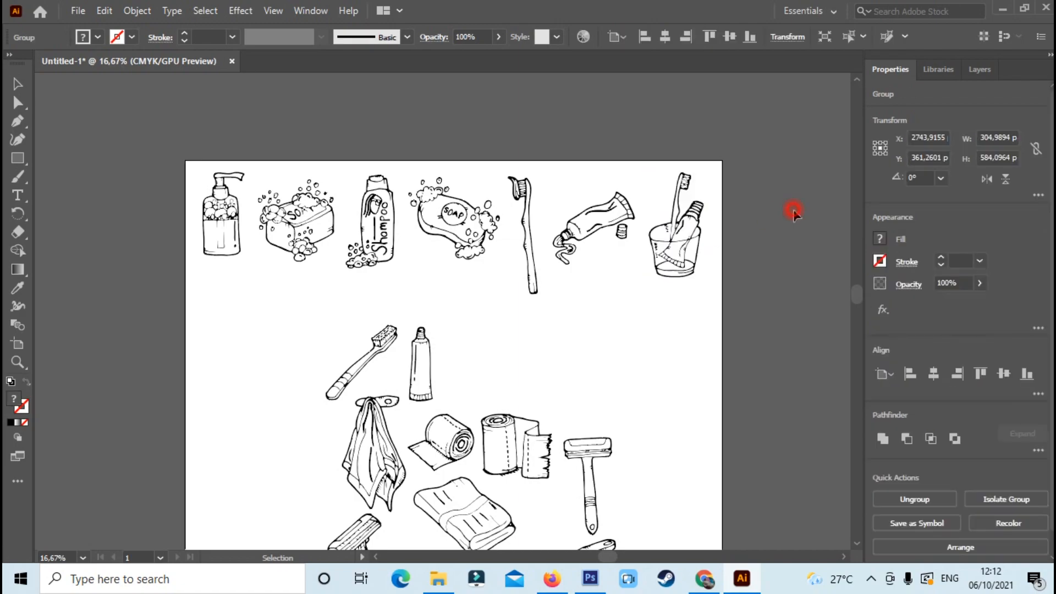
{"action": "left_click", "coordinate": [794, 212]}
- Rotate the top-row toothbrush so its handle slants to the right, and nudge the shampoo bottle and oval soap slightly left
{"action": "left_click", "coordinate": [535, 229]}
{"action": "left_click_drag", "start_coordinate": [539, 302], "coordinate": [554, 293]}
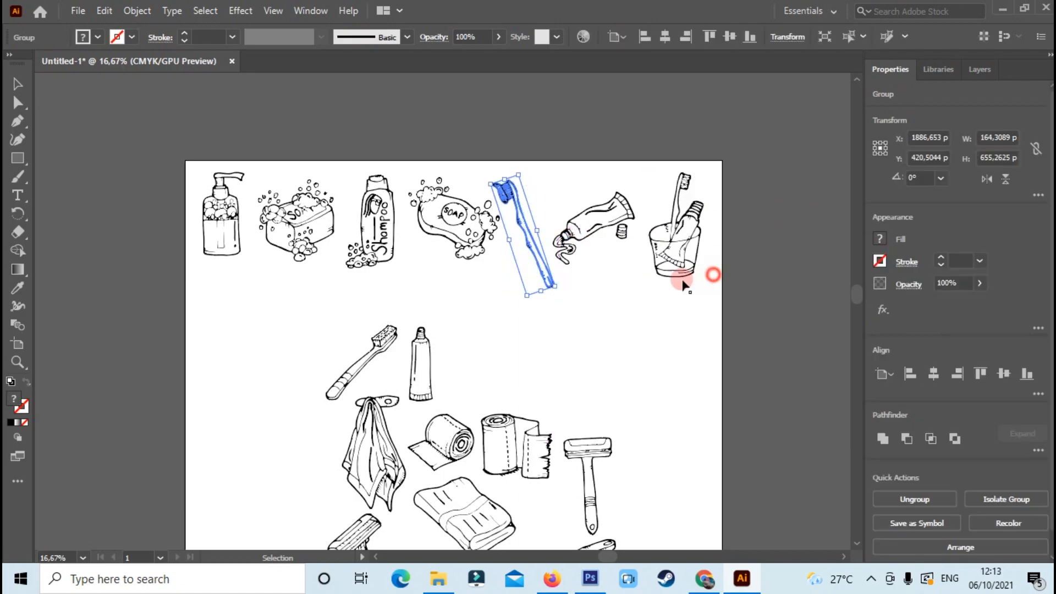
{"action": "left_click", "coordinate": [761, 266]}
{"action": "left_click_drag", "start_coordinate": [398, 245], "coordinate": [392, 242]}
{"action": "left_click", "coordinate": [427, 134]}
{"action": "left_click_drag", "start_coordinate": [445, 209], "coordinate": [437, 213]}
{"action": "left_click", "coordinate": [494, 116]}
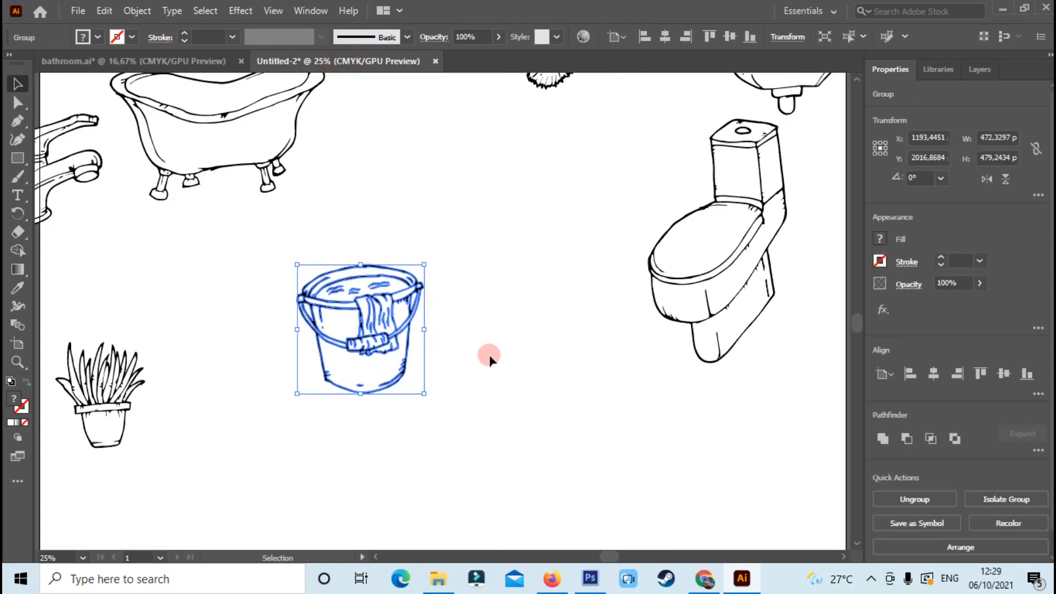
- Bring the bucket drawing from Untitled-2 into bathroom.ai and place it in the bottom row beside the potted plant
{"action": "left_click", "coordinate": [401, 354]}
{"action": "left_click", "coordinate": [477, 377]}
{"action": "scroll", "coordinate": [471, 377], "scroll_direction": "up", "scroll_amount": 4}
{"action": "key", "text": "ctrl+plus"}
{"action": "key", "text": "ctrl+plus"}
{"action": "scroll", "coordinate": [453, 406], "scroll_direction": "down", "scroll_amount": 2}
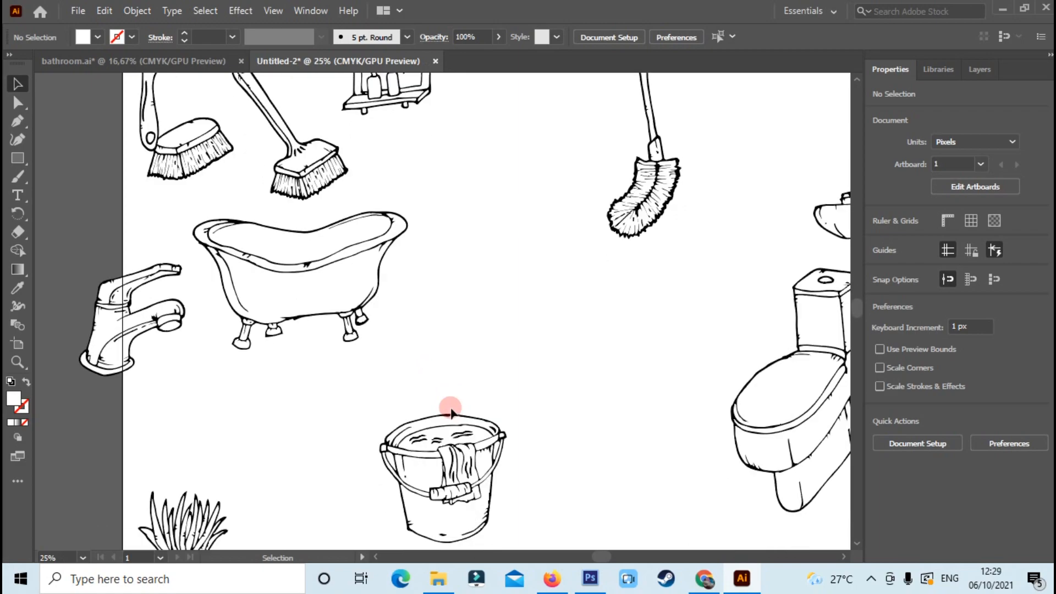
{"action": "left_click_drag", "start_coordinate": [442, 473], "coordinate": [494, 344]}
{"action": "key", "text": "ctrl+plus"}
{"action": "left_click_drag", "start_coordinate": [538, 259], "coordinate": [527, 271]}
{"action": "left_click", "coordinate": [567, 345]}
{"action": "left_click_drag", "start_coordinate": [504, 332], "coordinate": [489, 338]}
{"action": "left_click", "coordinate": [632, 366]}
- Scale the potted plant and the bucket proportionally to balance their sizes, and set them side by side in the bottom row
{"action": "left_click", "coordinate": [346, 319]}
{"action": "left_click_drag", "start_coordinate": [378, 245], "coordinate": [373, 251], "text": "shift"}
{"action": "left_click", "coordinate": [412, 261]}
{"action": "left_click", "coordinate": [455, 326]}
{"action": "left_click_drag", "start_coordinate": [511, 392], "coordinate": [519, 401], "text": "shift"}
{"action": "left_click", "coordinate": [385, 330]}
{"action": "left_click", "coordinate": [308, 292]}
{"action": "left_click_drag", "start_coordinate": [373, 251], "coordinate": [361, 264], "text": "shift"}
{"action": "left_click", "coordinate": [388, 283]}
{"action": "left_click_drag", "start_coordinate": [440, 330], "coordinate": [437, 326]}
{"action": "left_click", "coordinate": [557, 380]}
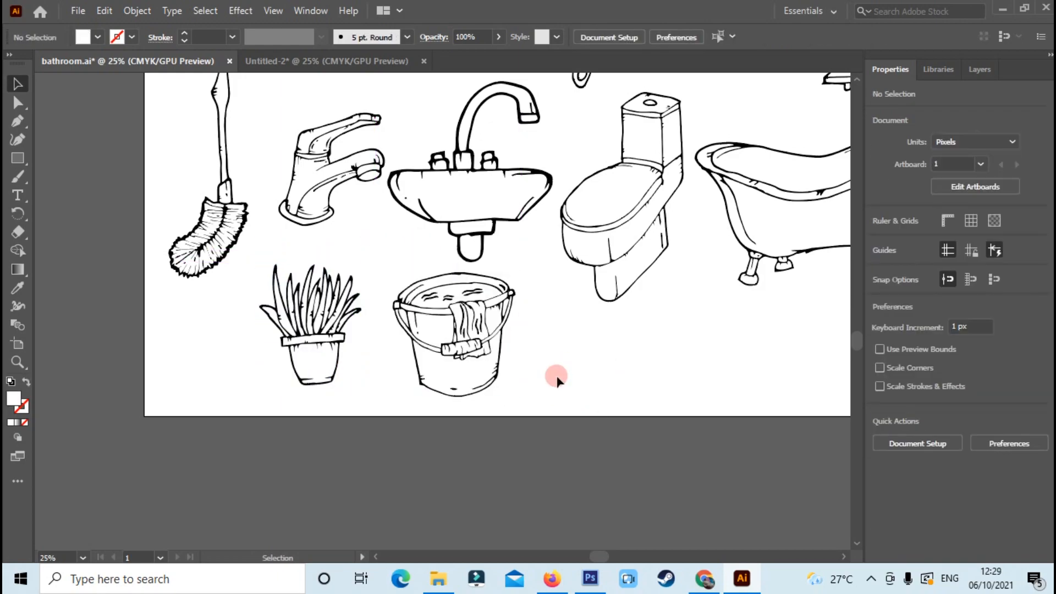
- Review the complete bathroom artwork sheet from the top row down to the plant and bucket
{"action": "key", "text": "ctrl+0"}
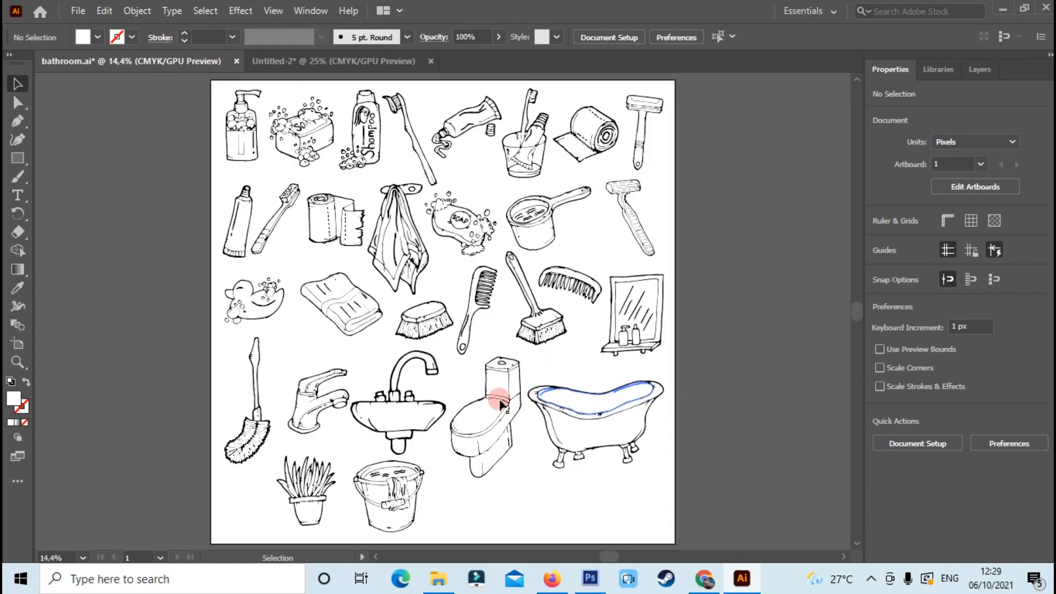
{"action": "scroll", "coordinate": [506, 327], "scroll_direction": "down", "scroll_amount": 1}
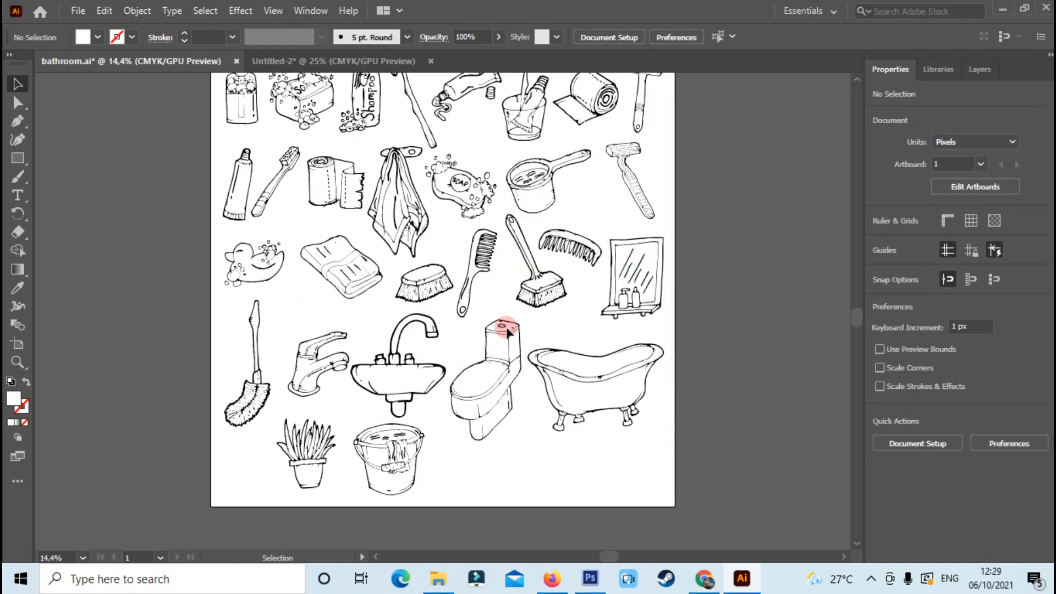
{"action": "scroll", "coordinate": [506, 326], "scroll_direction": "up", "scroll_amount": 2}
{"action": "scroll", "coordinate": [506, 327], "scroll_direction": "down", "scroll_amount": 3}
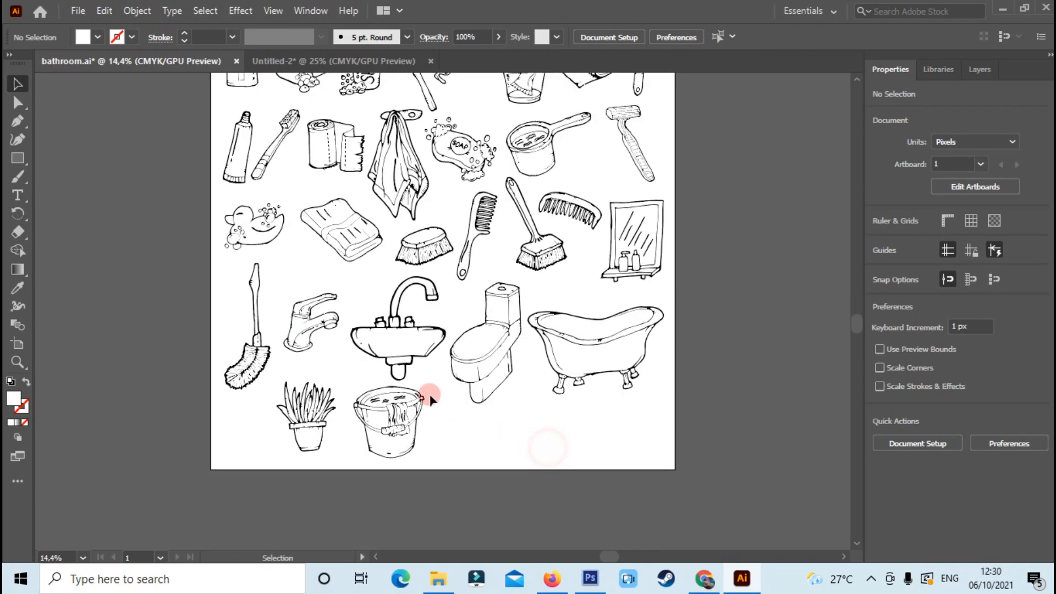
{"action": "scroll", "coordinate": [431, 393], "scroll_direction": "up", "scroll_amount": 2}
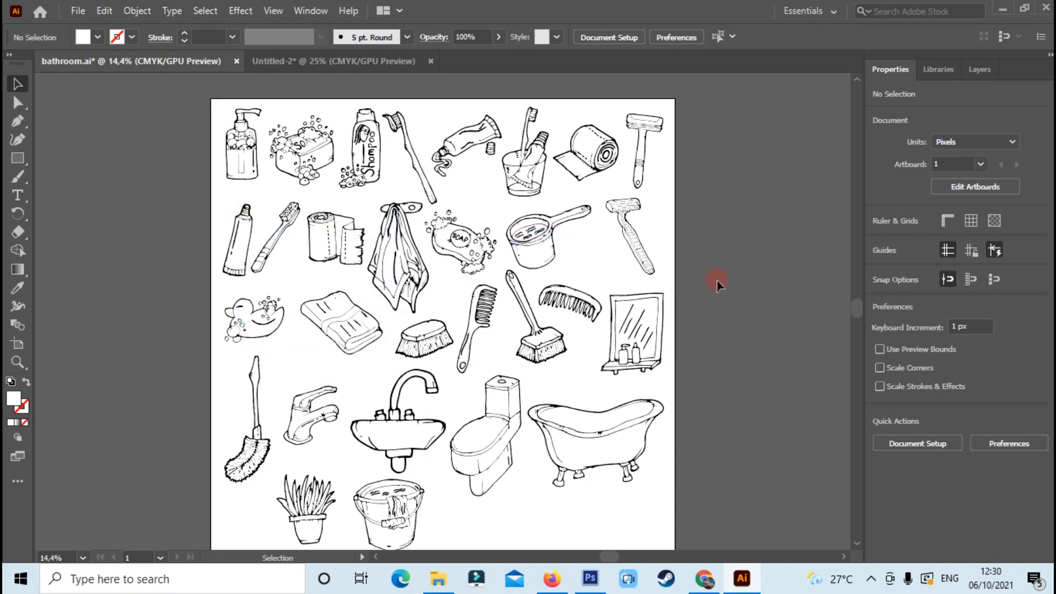
{"action": "scroll", "coordinate": [657, 418], "scroll_direction": "down", "scroll_amount": 2}
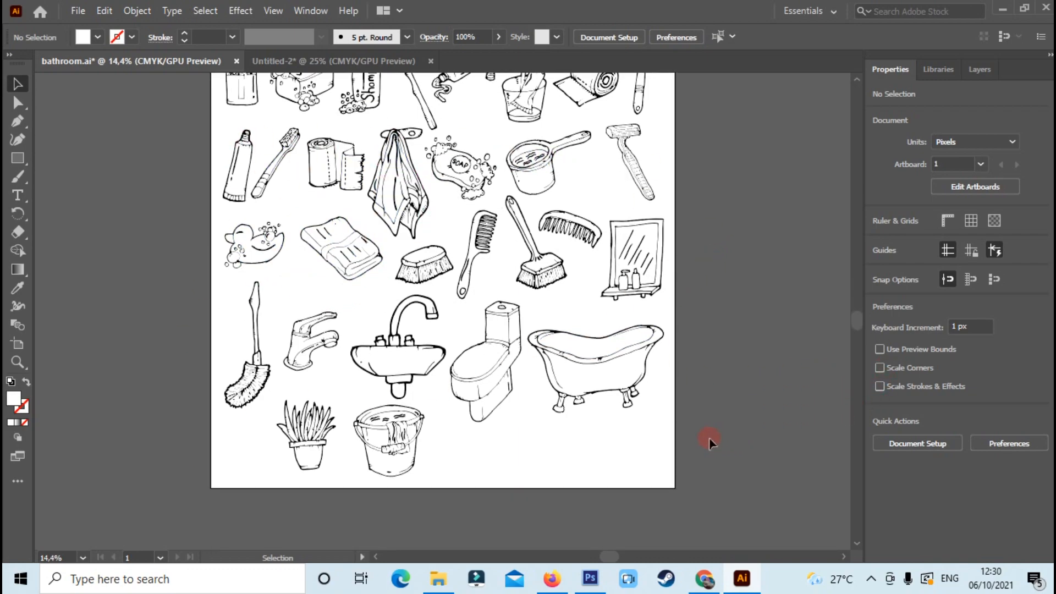
{"action": "scroll", "coordinate": [529, 406], "scroll_direction": "up", "scroll_amount": 3}
{"action": "scroll", "coordinate": [534, 408], "scroll_direction": "down", "scroll_amount": 5}
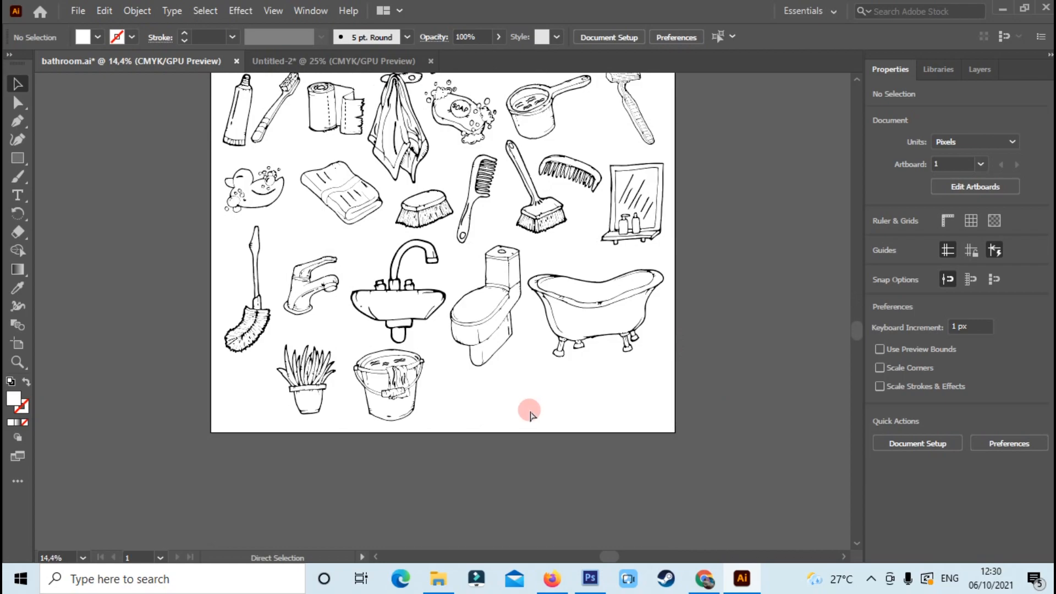
- Compare the line quality of the middle-row drawings close up with the overall layout of the full artboard
{"action": "key", "text": "ctrl+plus"}
{"action": "key", "text": "ctrl+plus"}
{"action": "left_click", "coordinate": [370, 437]}
{"action": "left_click", "coordinate": [480, 460]}
{"action": "key", "text": "ctrl+minus"}
{"action": "key", "text": "ctrl+minus"}
{"action": "key", "text": "ctrl+minus"}
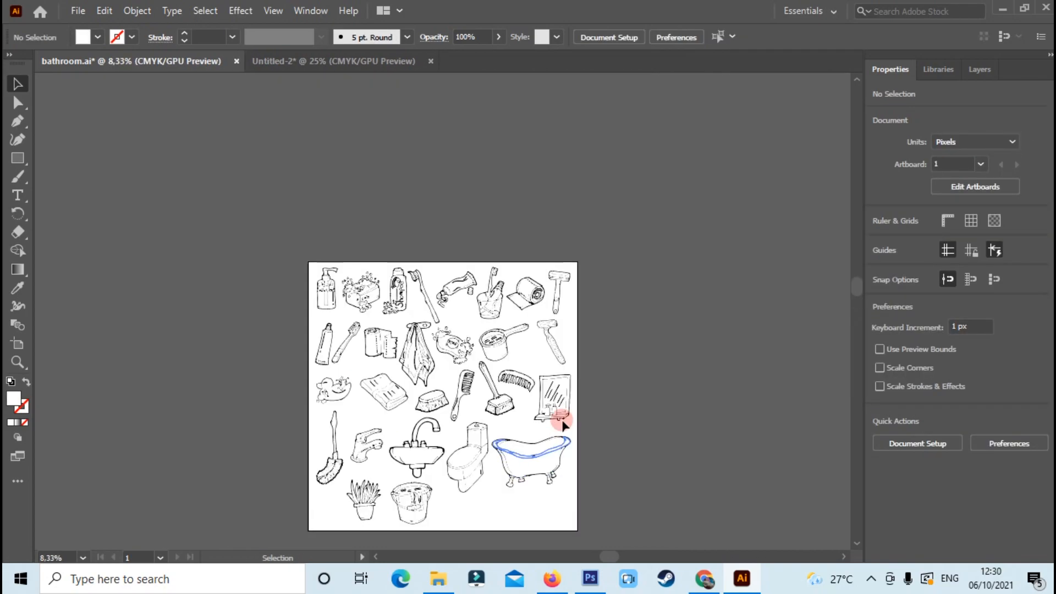
{"action": "key", "text": "ctrl+plus"}
{"action": "key", "text": "ctrl+plus"}
{"action": "key", "text": "ctrl+plus"}
{"action": "key", "text": "ctrl+0"}
{"action": "key", "text": "ctrl+minus"}
{"action": "key", "text": "ctrl+plus"}
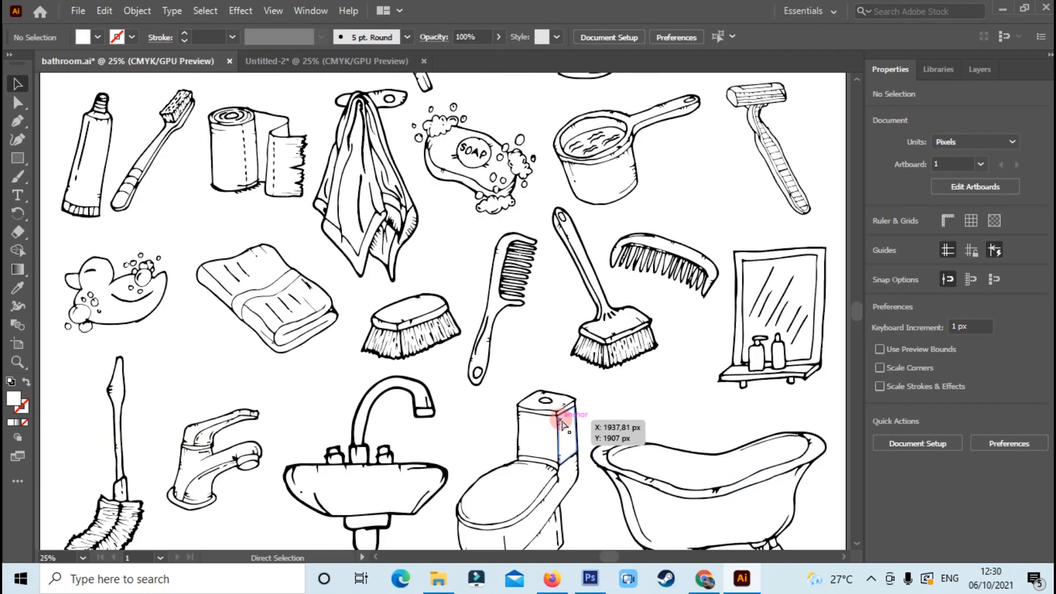
{"action": "key", "text": "ctrl+minus"}
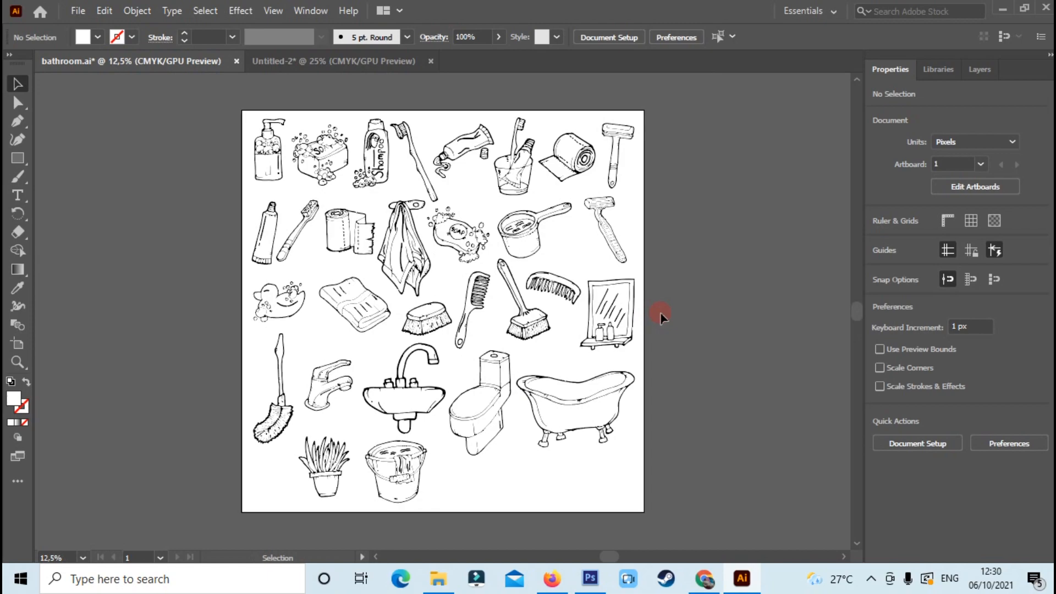
{"action": "key", "text": "ctrl+plus"}
{"action": "key", "text": "ctrl+plus"}
{"action": "key", "text": "ctrl+plus"}
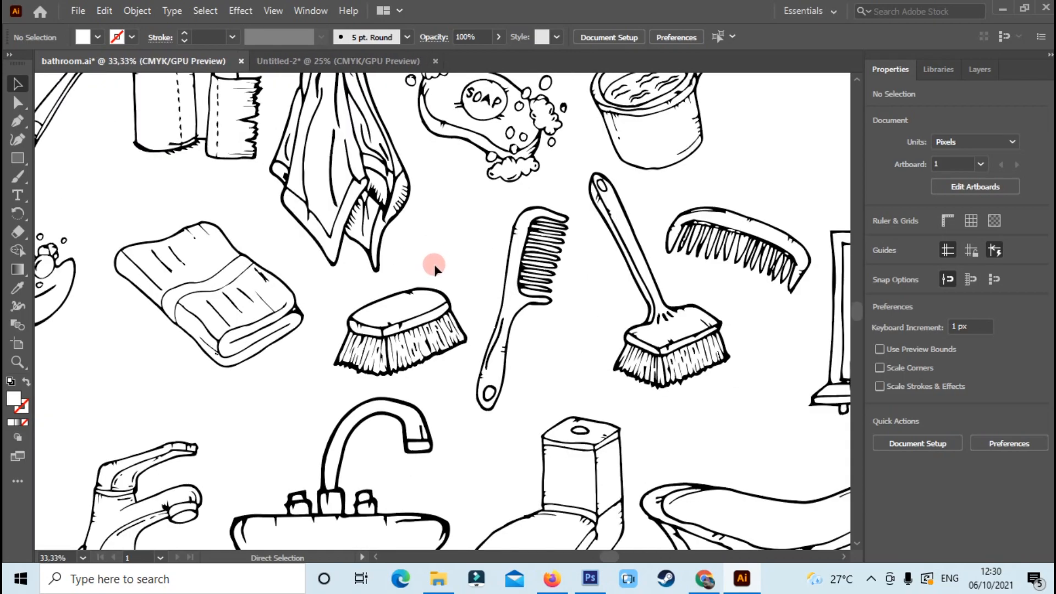
{"action": "key", "text": "ctrl+0"}
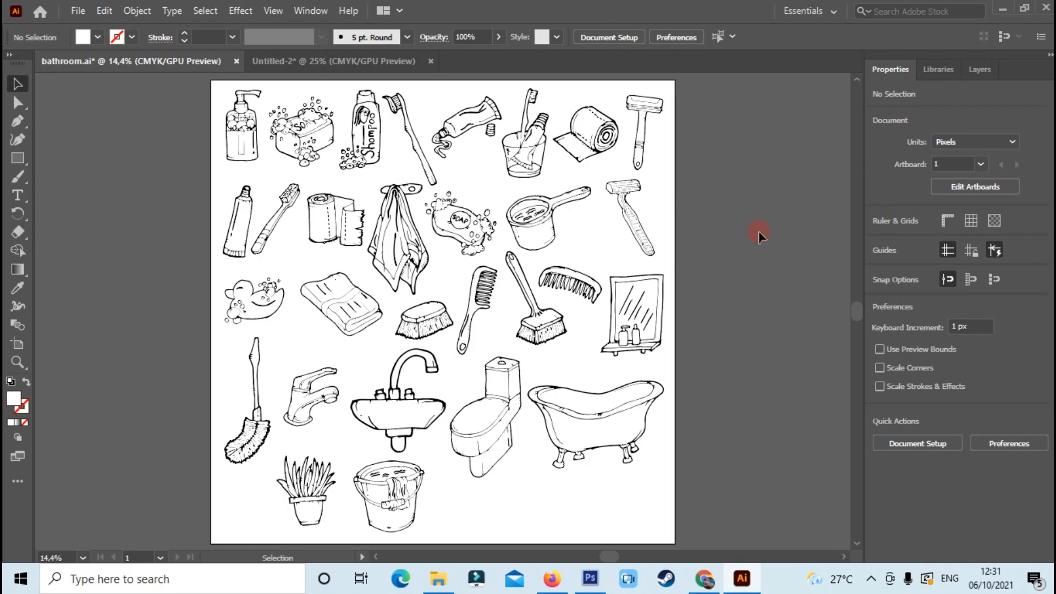
- Examine each row of finished drawings across the artboard at 25% magnification
{"action": "left_click", "coordinate": [757, 230]}
{"action": "left_click", "coordinate": [16, 84]}
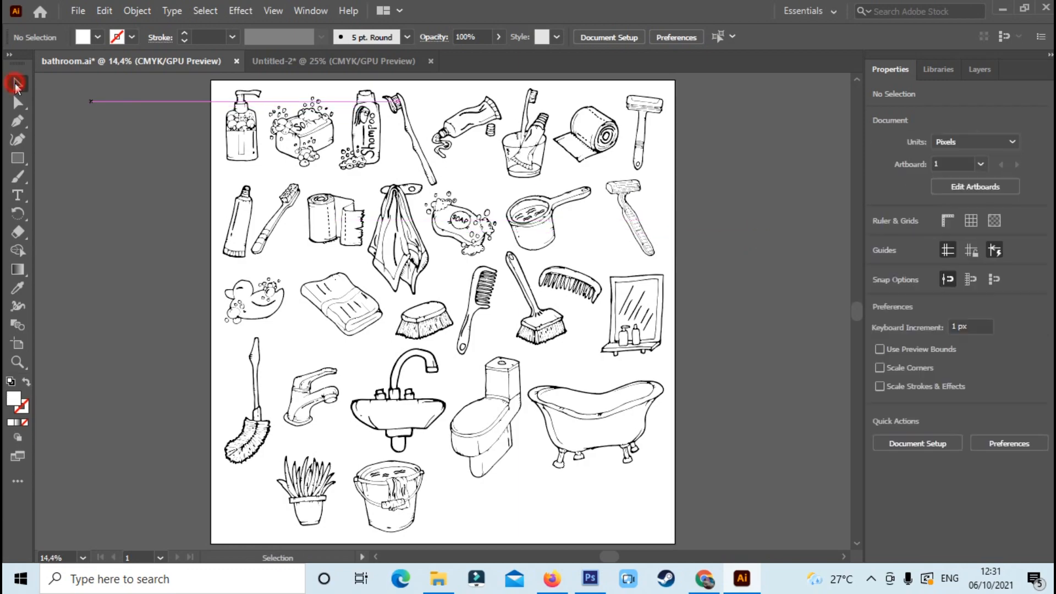
{"action": "key", "text": "ctrl+plus"}
{"action": "key", "text": "ctrl+plus"}
{"action": "scroll", "coordinate": [153, 177], "scroll_direction": "up", "scroll_amount": 5}
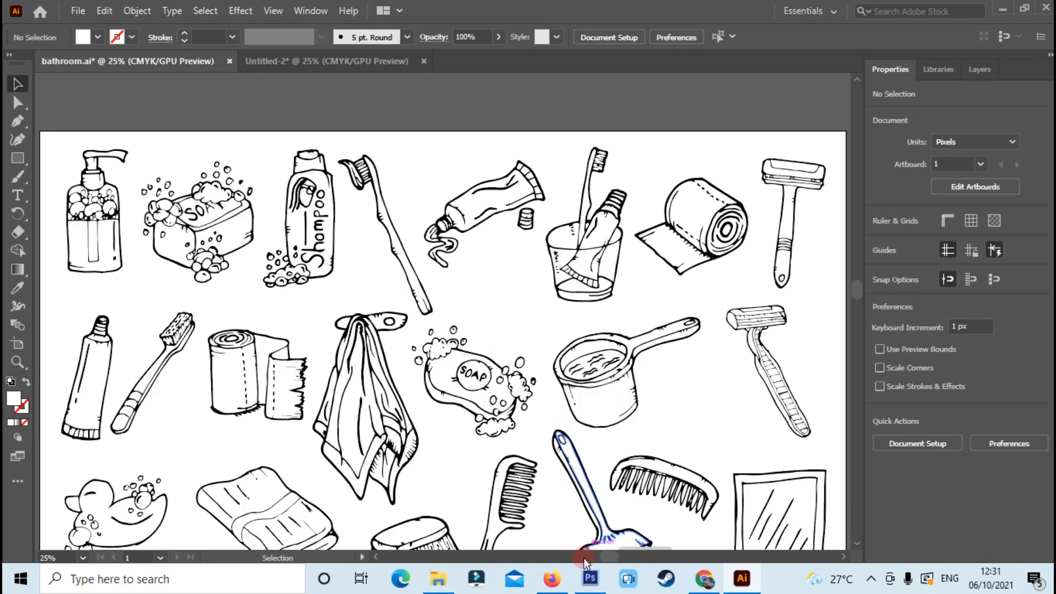
{"action": "mouse_move", "coordinate": [608, 556]}
{"action": "left_mouse_down"}
{"action": "mouse_move", "coordinate": [592, 565]}
{"action": "mouse_move", "coordinate": [601, 563]}
{"action": "left_mouse_up"}
{"action": "scroll", "coordinate": [578, 509], "scroll_direction": "down", "scroll_amount": 5}
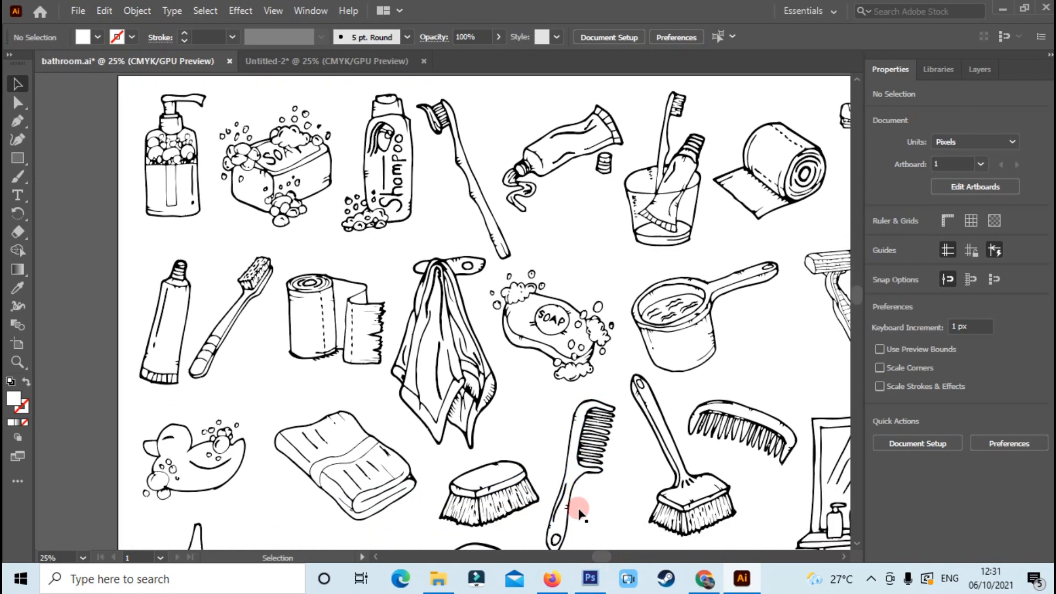
{"action": "scroll", "coordinate": [578, 509], "scroll_direction": "down", "scroll_amount": 7}
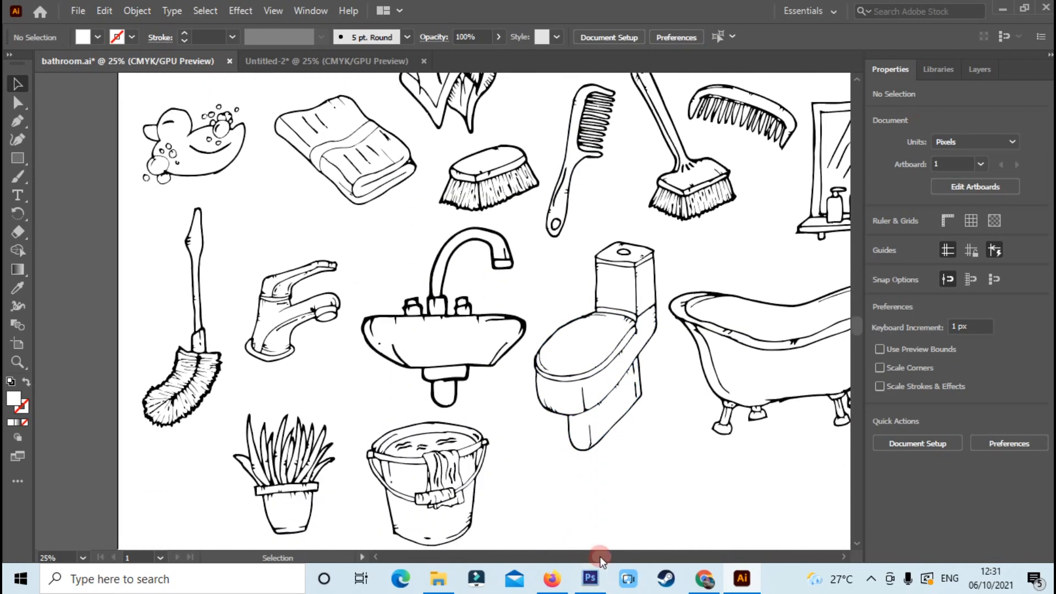
{"action": "left_click_drag", "start_coordinate": [600, 557], "coordinate": [628, 559]}
{"action": "scroll", "coordinate": [485, 484], "scroll_direction": "up", "scroll_amount": 10}
{"action": "key", "text": "ctrl+minus"}
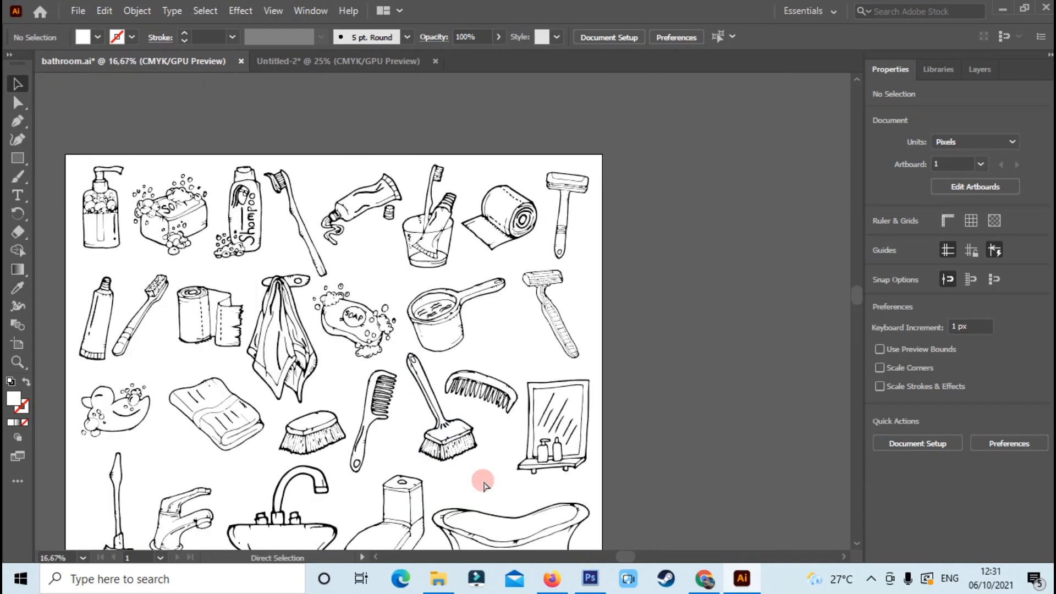